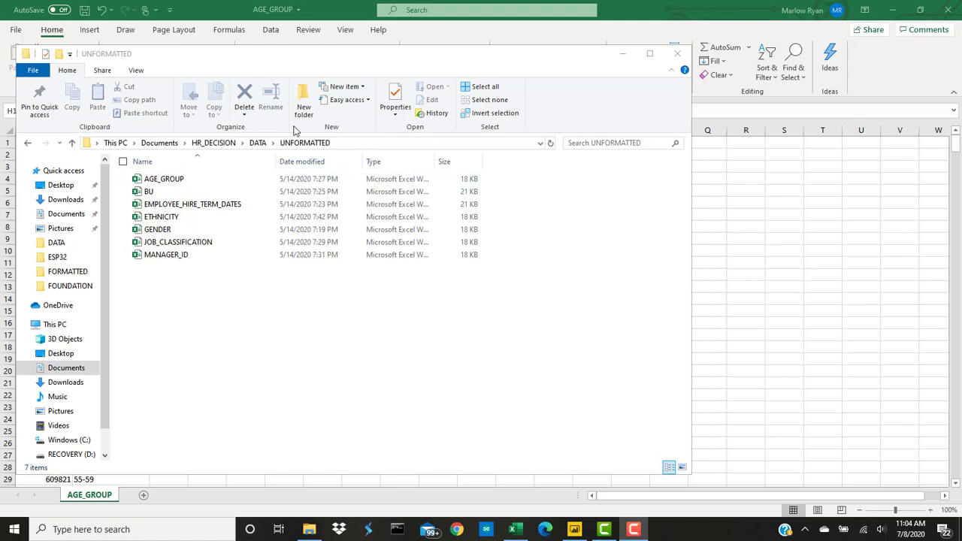
Step: Minimize the UNFORMATTED folder window to bring the AGE_GROUP workbook back into view
left_click(621, 54)
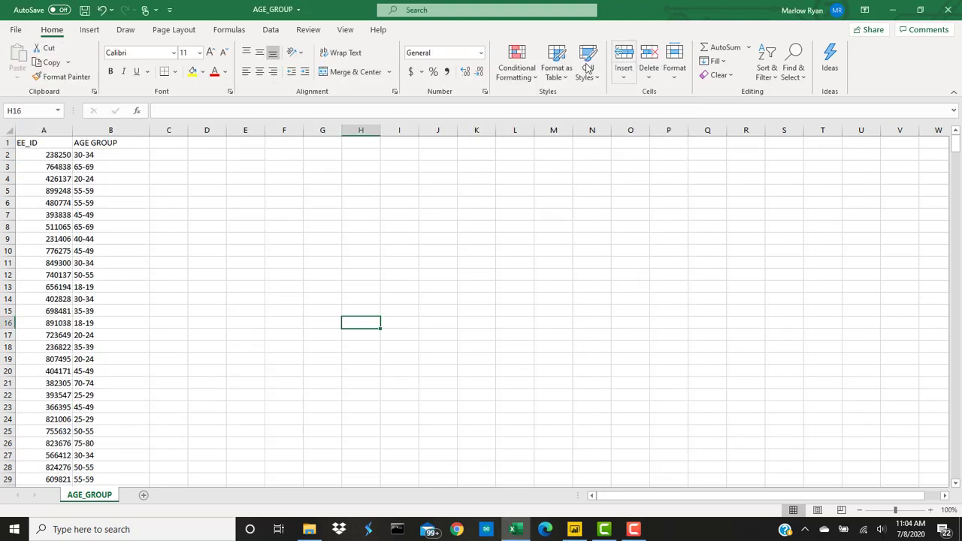
left_click(259, 300)
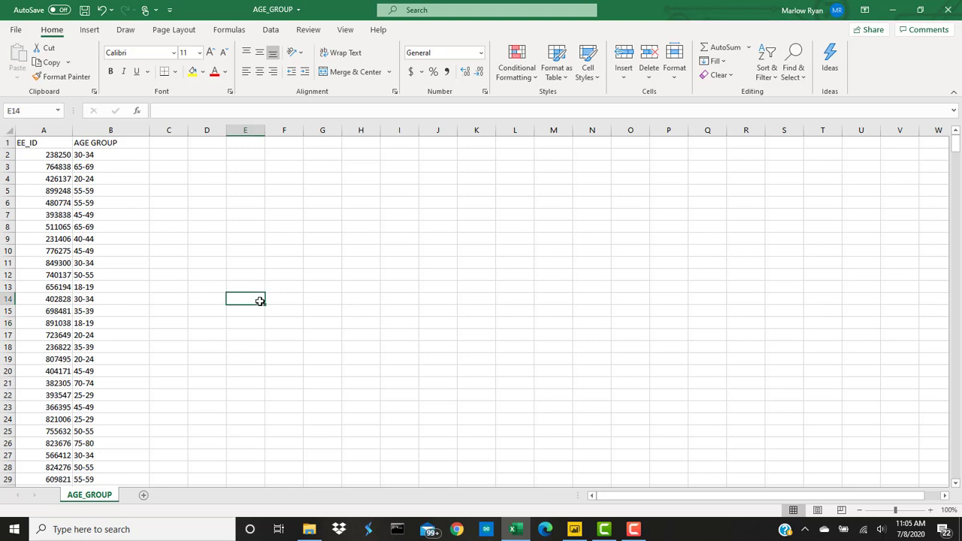
left_click(54, 142)
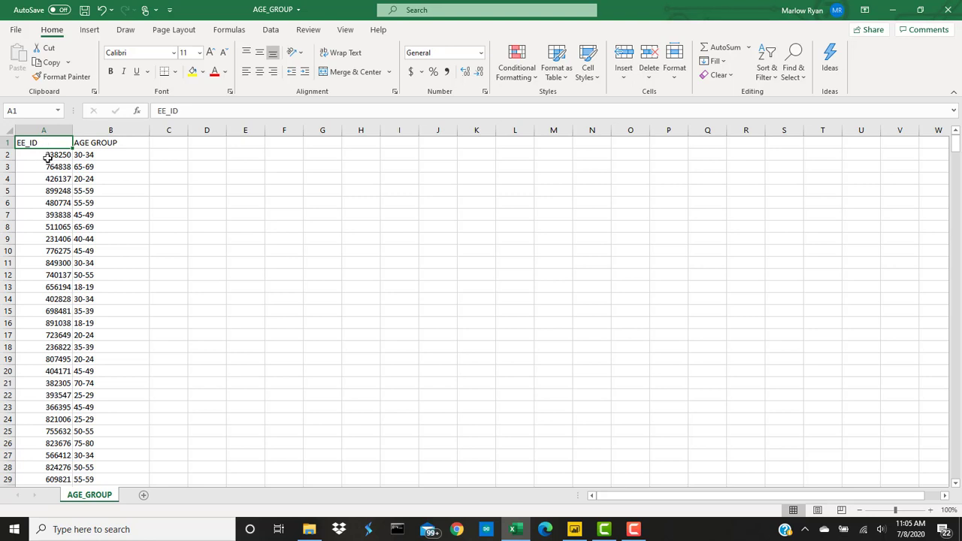
left_click(49, 133)
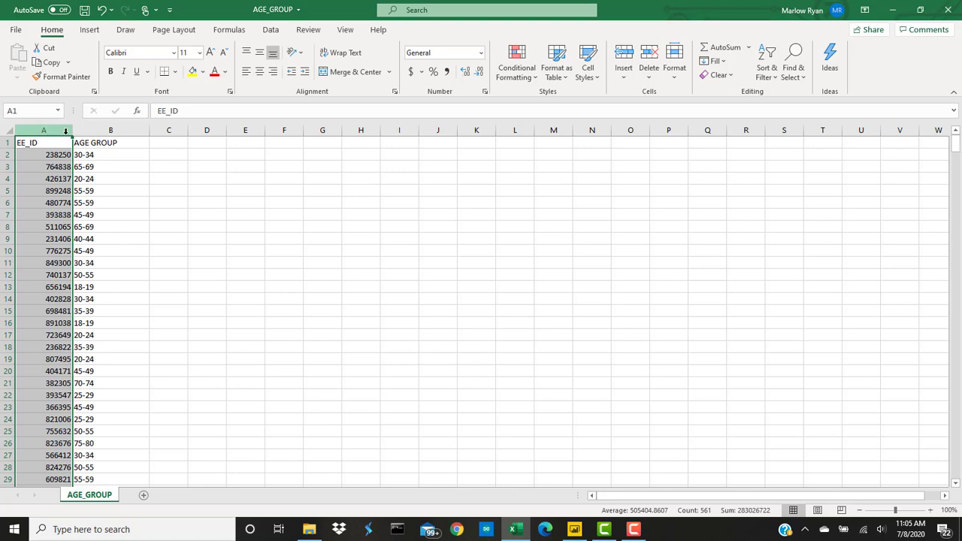
left_click(43, 142)
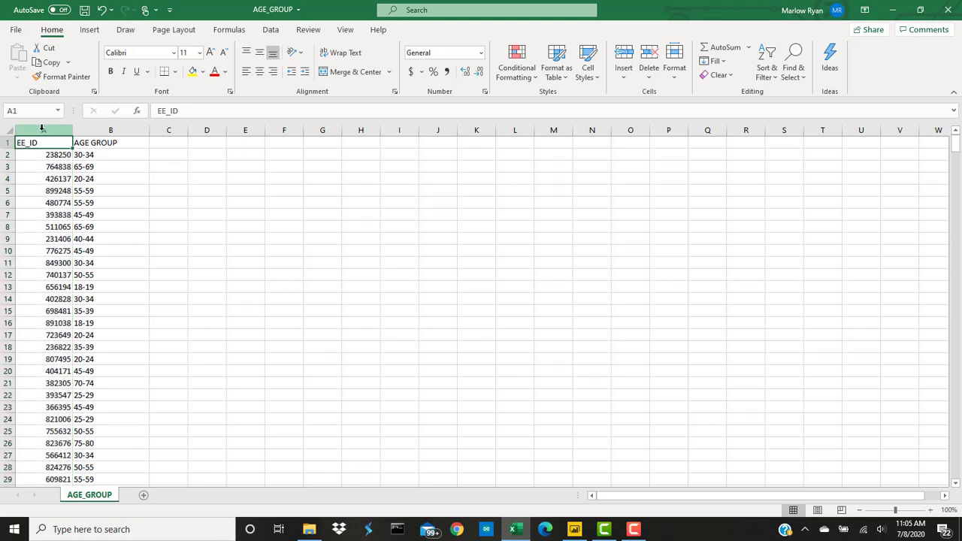
left_click(42, 129)
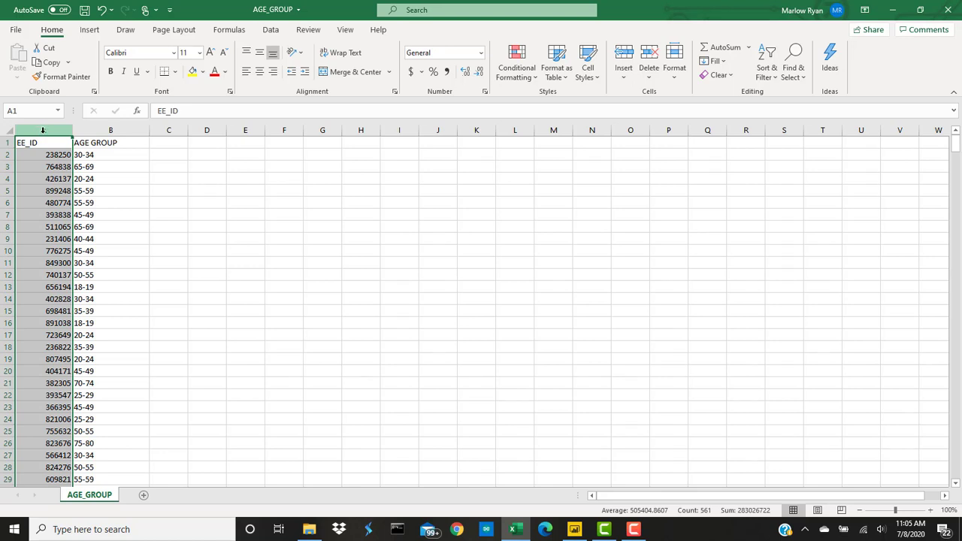
left_click(40, 142)
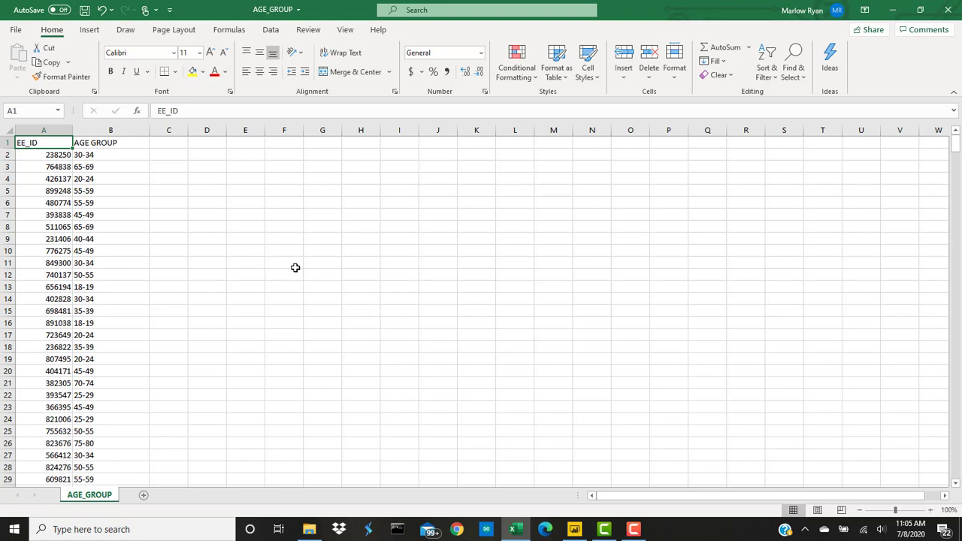
left_click(137, 131)
left_click(129, 142)
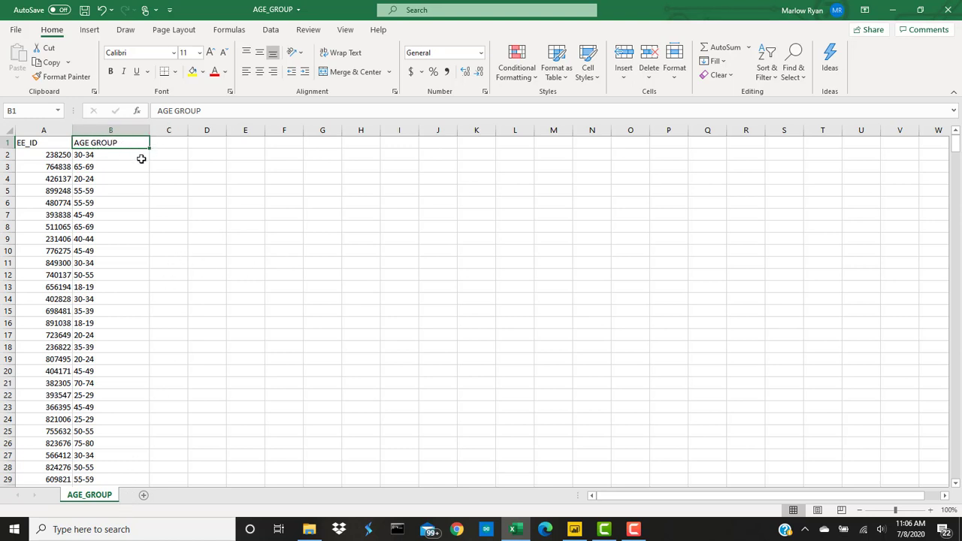
left_click(56, 155)
Step: Select the EE_ID and AGE GROUP values below the headers, then clear the selection
left_click_drag(57, 156, 48, 480)
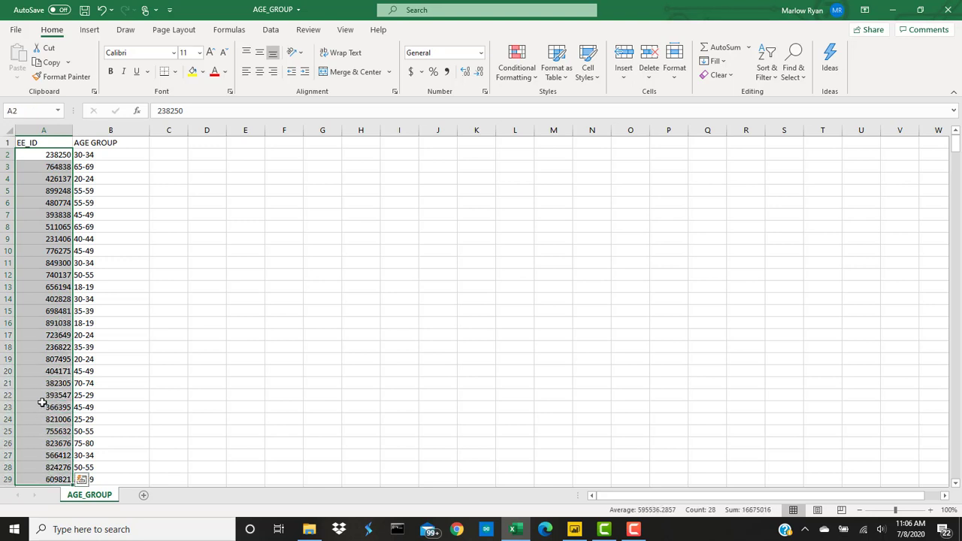
scroll(58, 251, "down", 6)
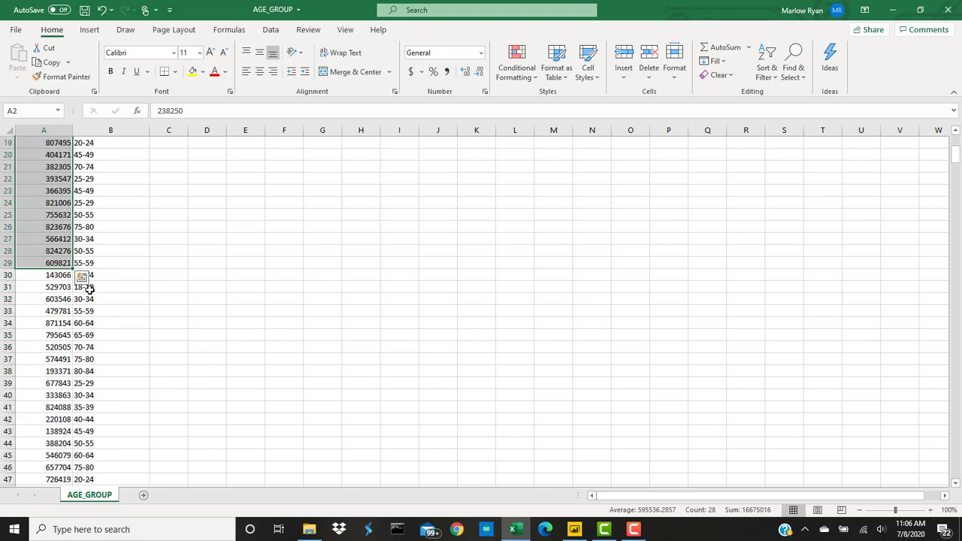
scroll(48, 228, "up", 6)
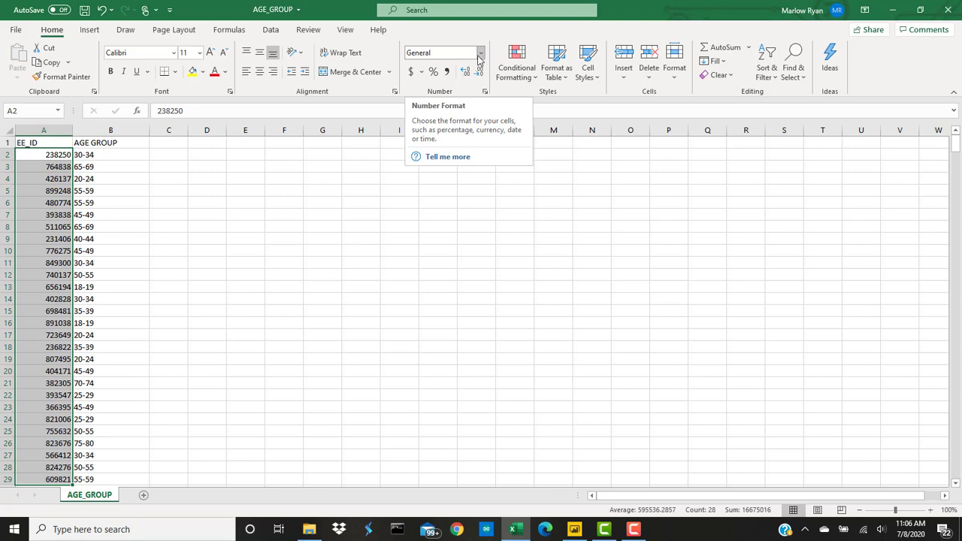
left_click_drag(127, 154, 129, 463)
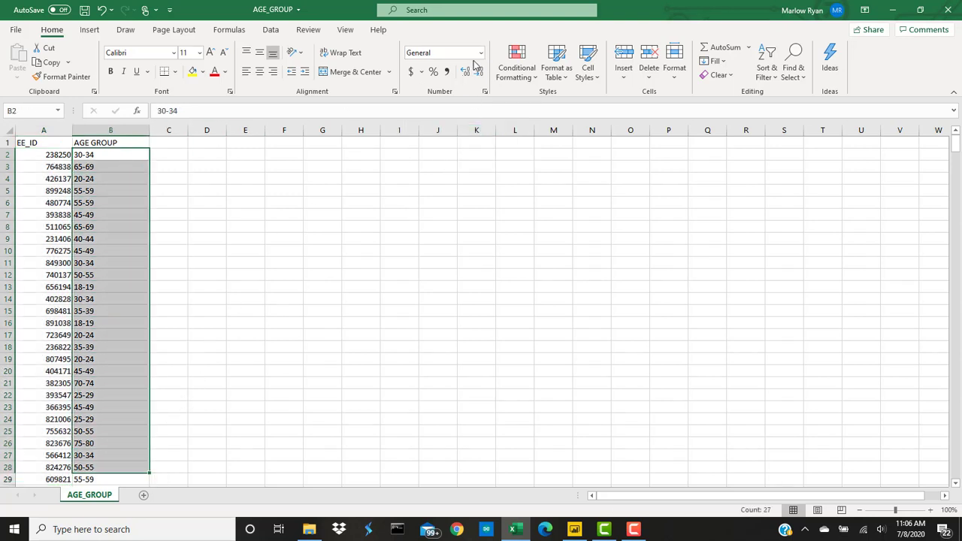
left_click(118, 226)
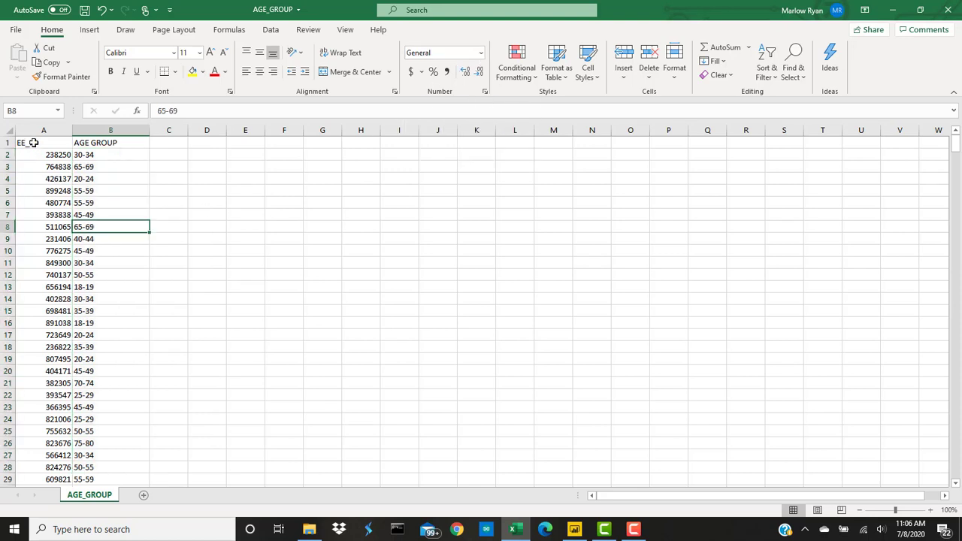
Step: From the A1:B1 headers, jump down to the last record in row 561
left_click_drag(33, 142, 111, 142)
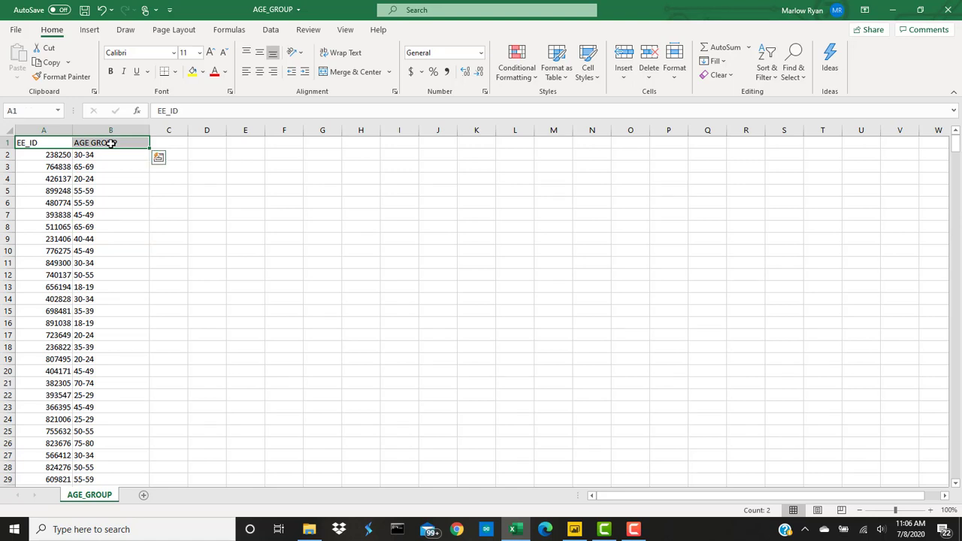
key("shift+Down")
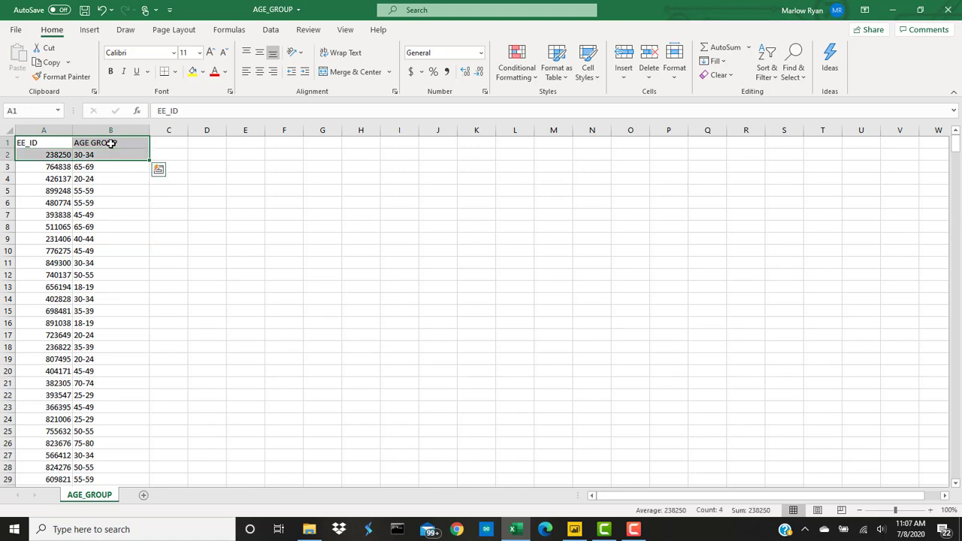
key("ctrl+Down")
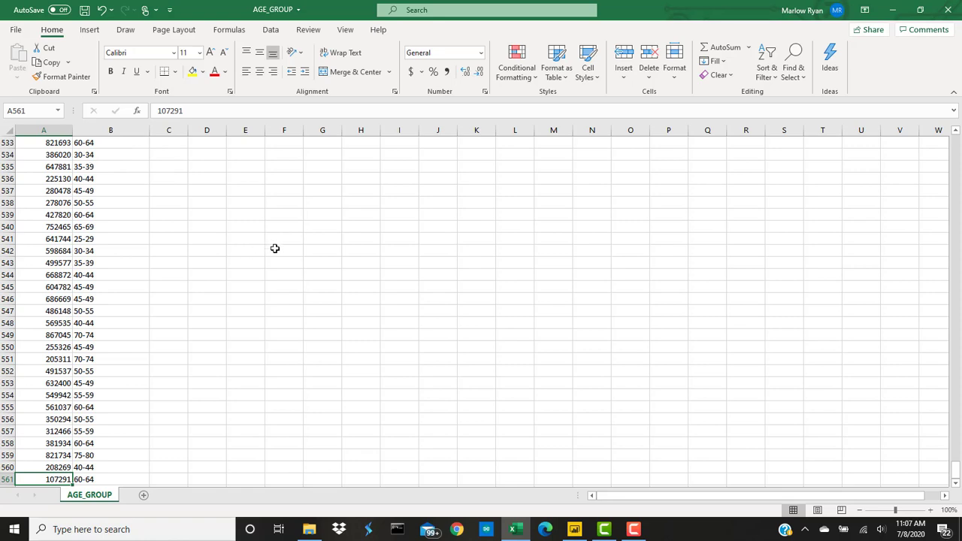
Step: Turn A1:B561 into a table with headers using the first light table style
scroll(275, 247, "up", 14)
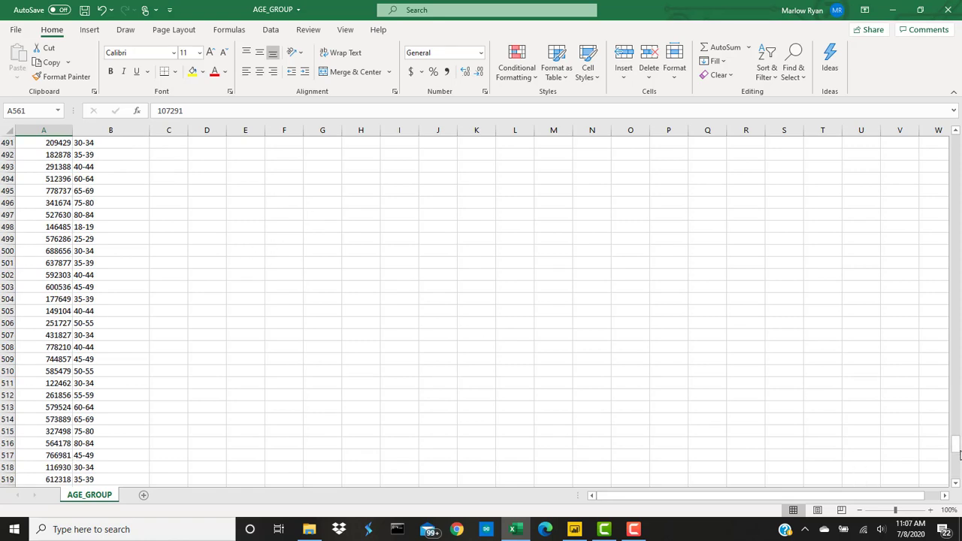
left_click_drag(957, 454, 955, 143)
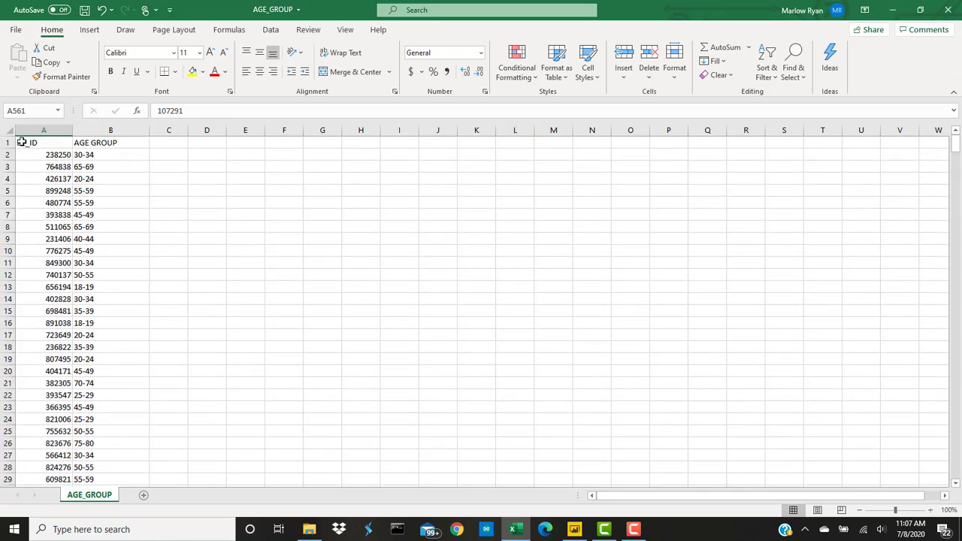
left_click_drag(22, 142, 129, 465)
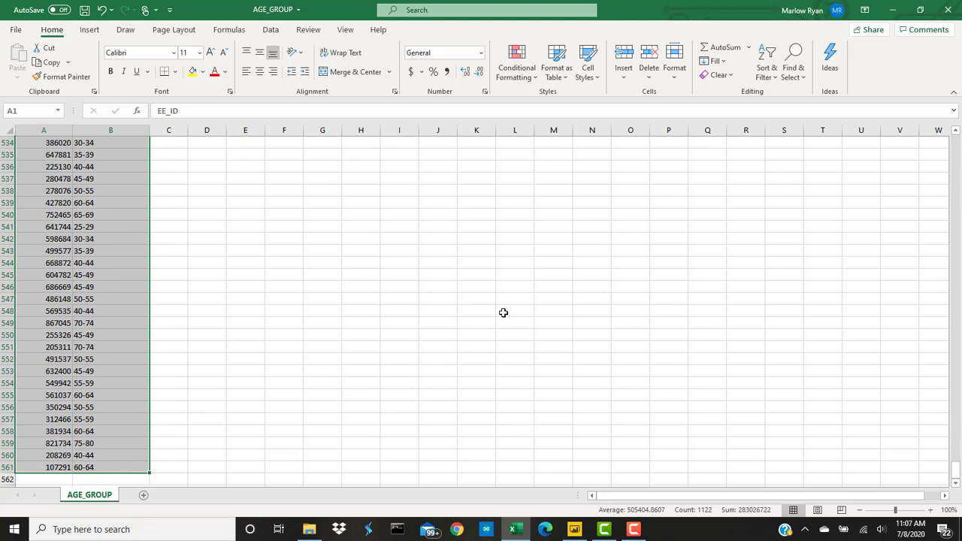
left_click(564, 81)
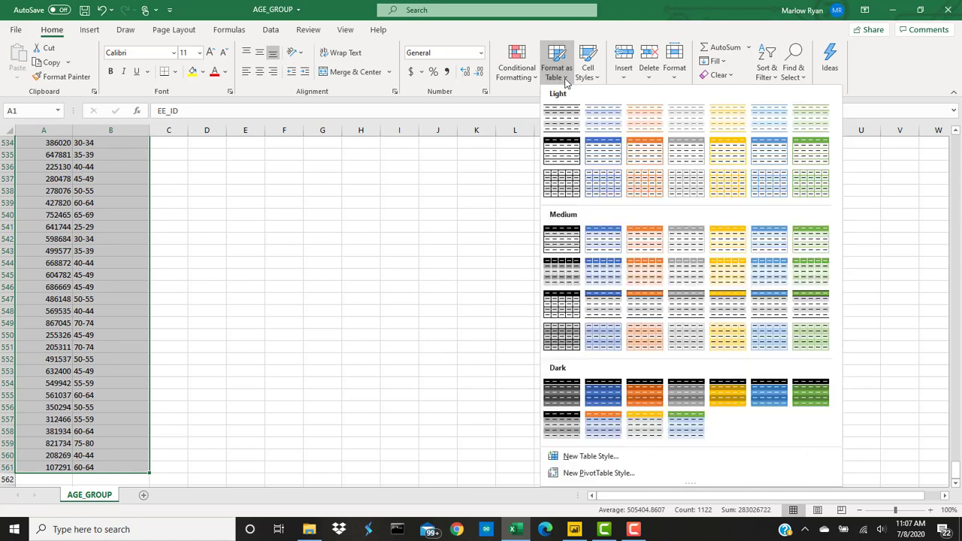
left_click(562, 119)
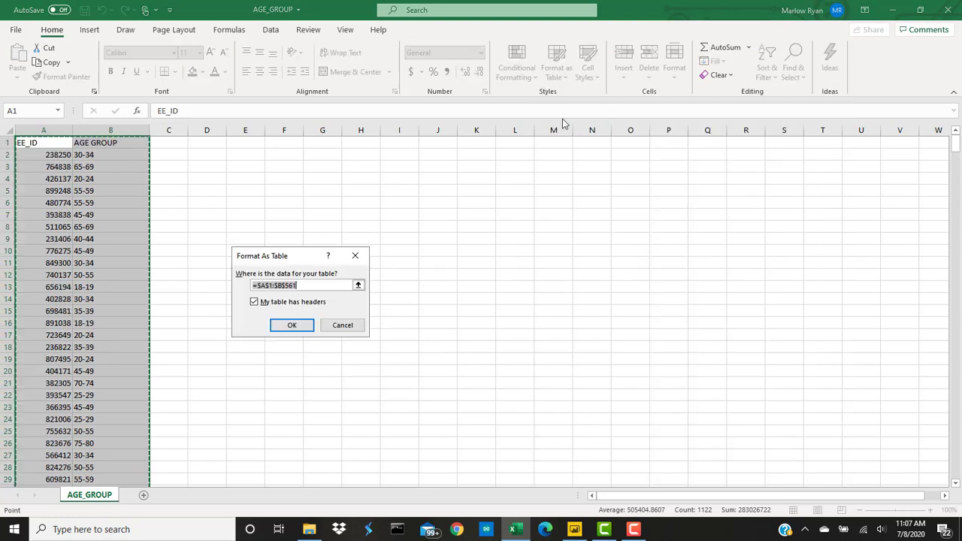
left_click(292, 325)
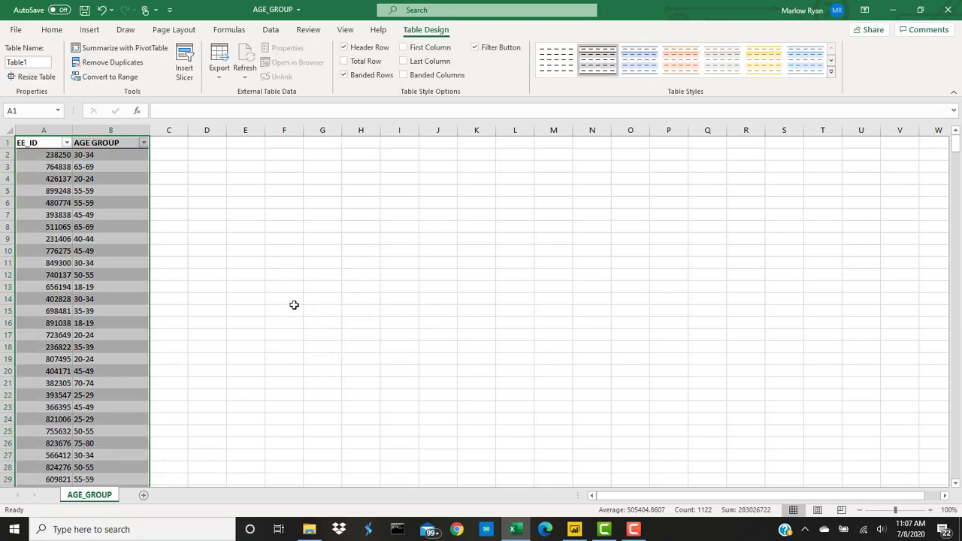
left_click(16, 30)
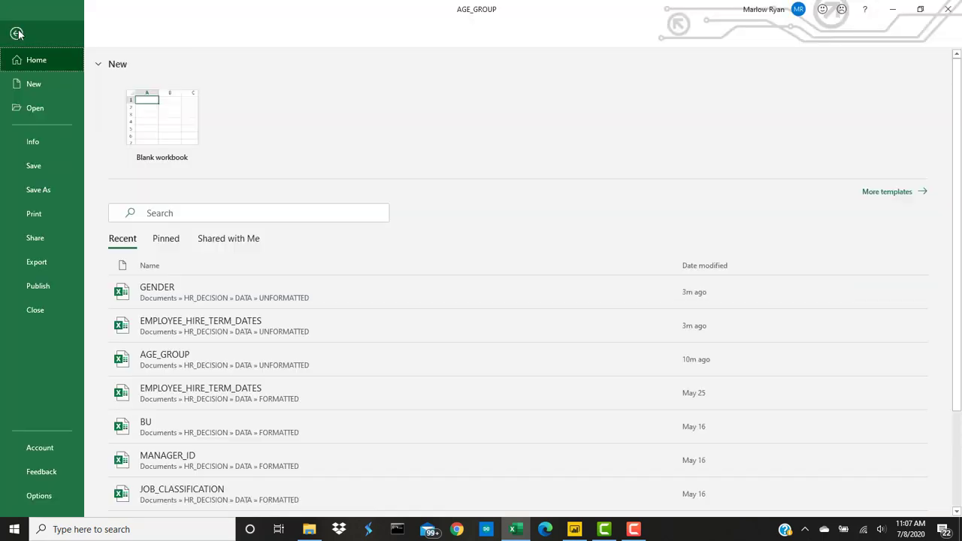
Step: Save AGE_GROUP as an Excel Workbook into DATA\FOUNDATIONAL_FORMATTED
left_click(51, 190)
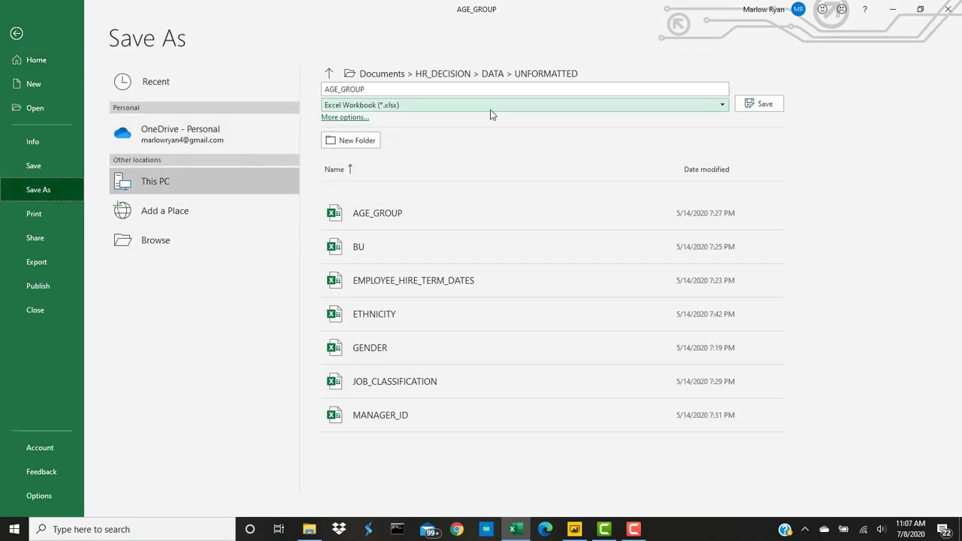
left_click(724, 108)
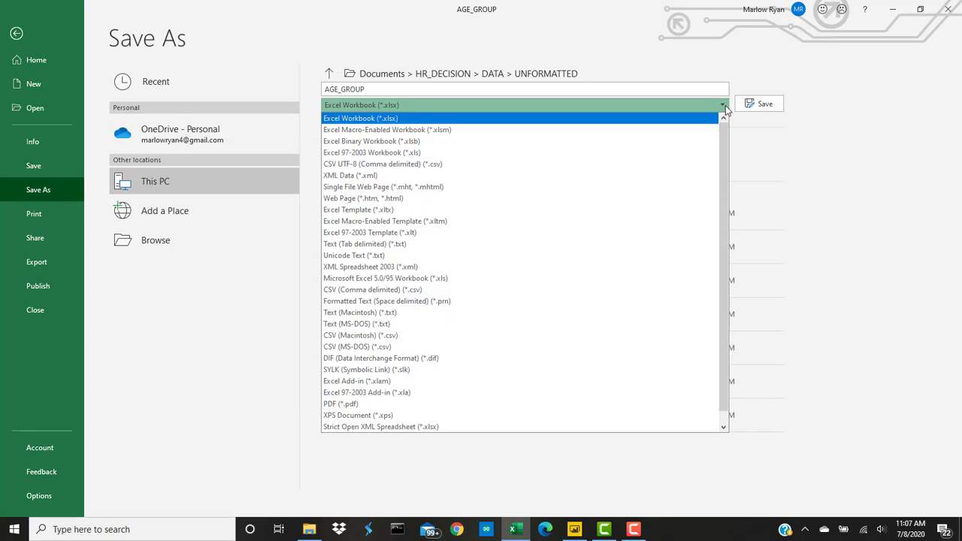
left_click(695, 93)
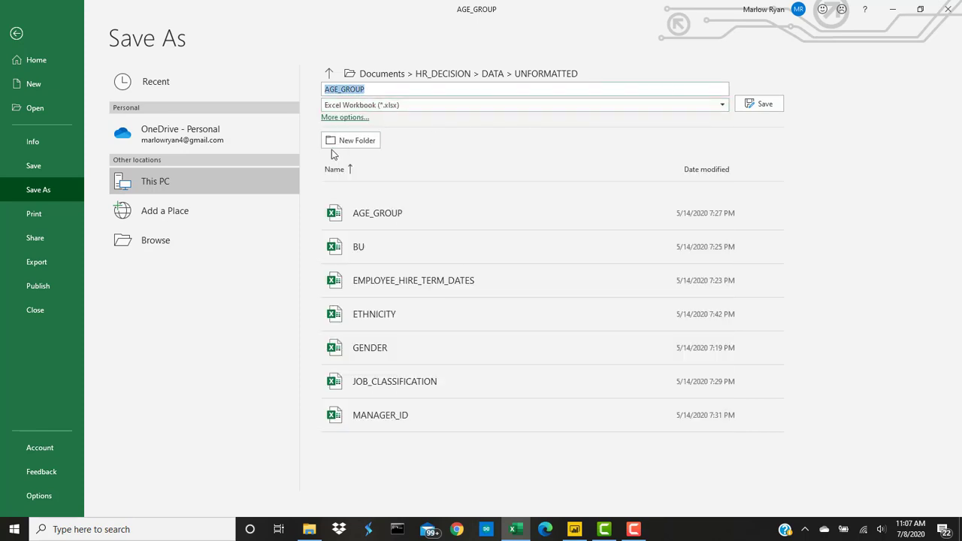
left_click(355, 75)
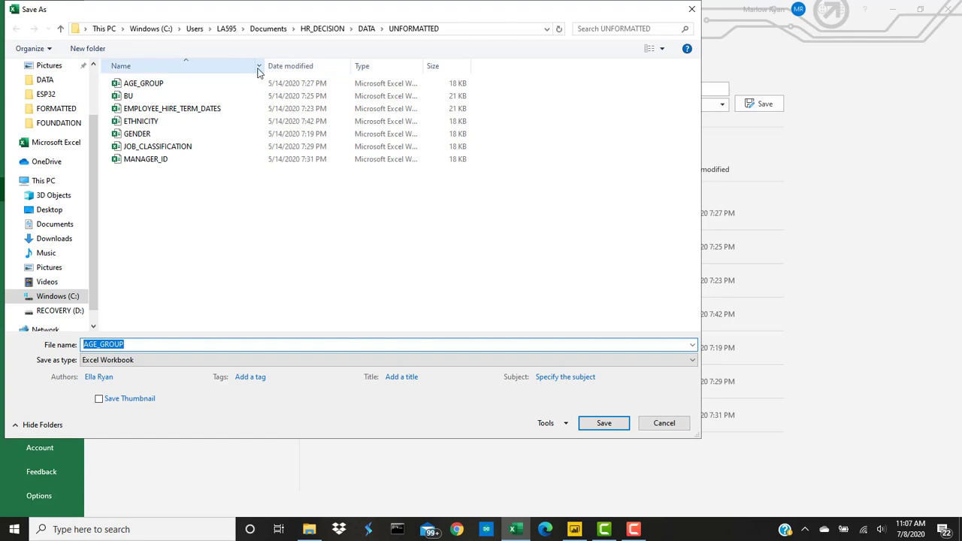
left_click(368, 30)
double_click(194, 96)
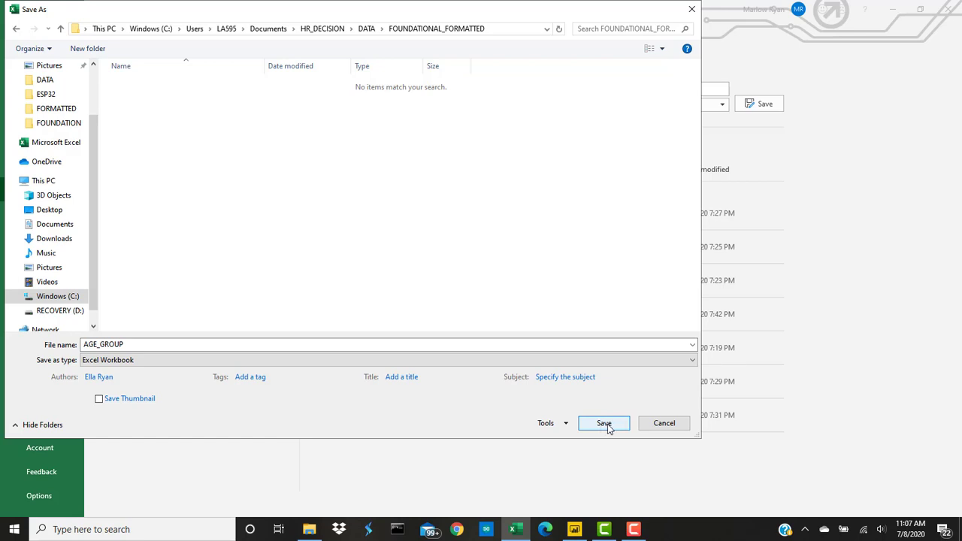
left_click(607, 426)
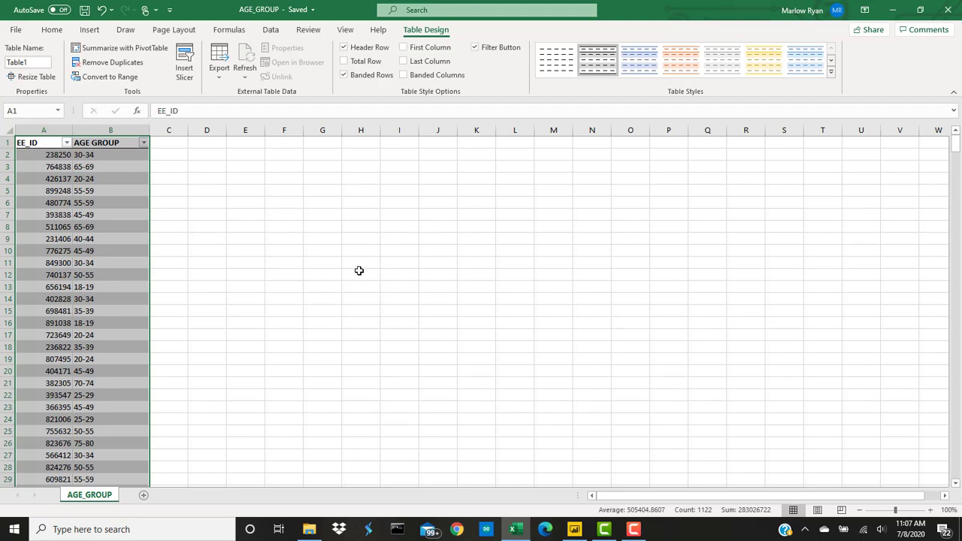
scroll(359, 270, "down", 9)
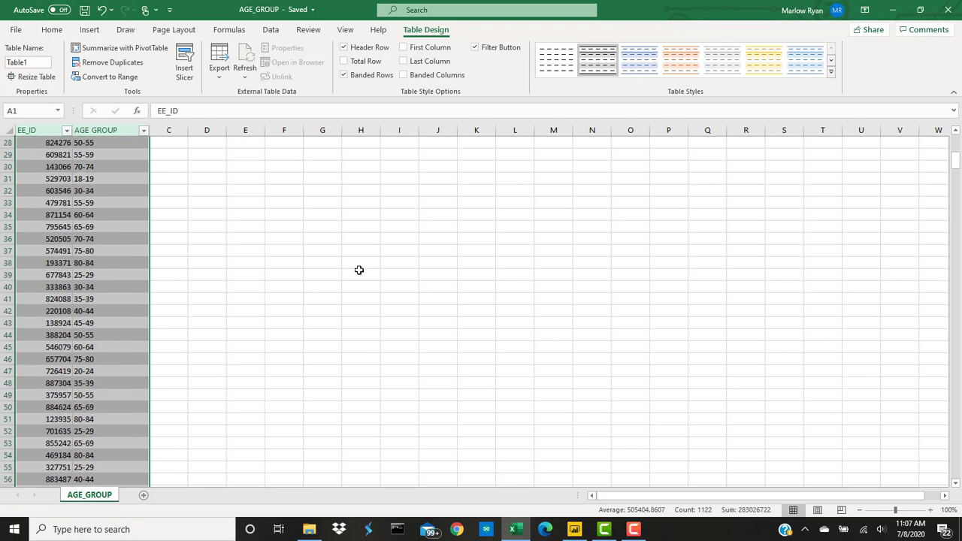
scroll(359, 269, "down", 11)
scroll(359, 270, "down", 20)
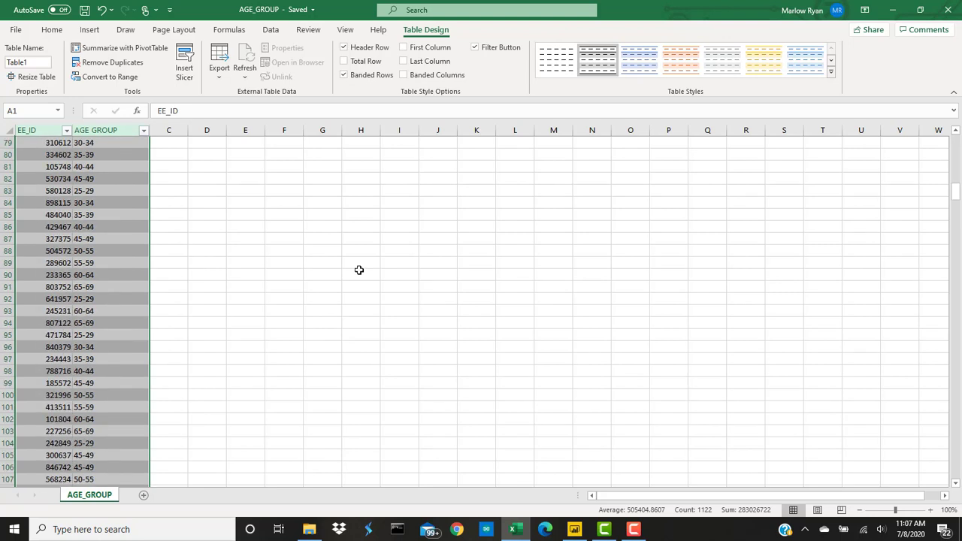
scroll(360, 288, "down", 6)
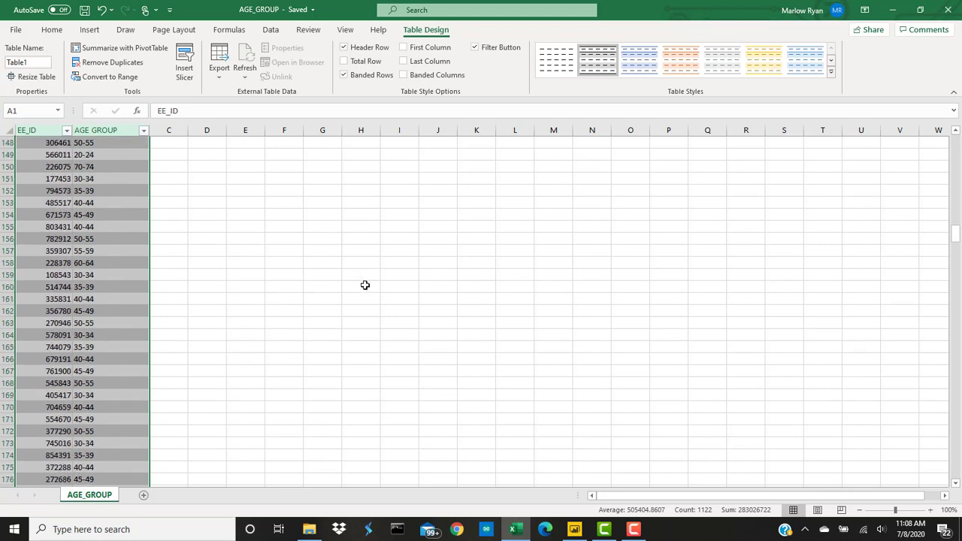
scroll(365, 284, "down", 3)
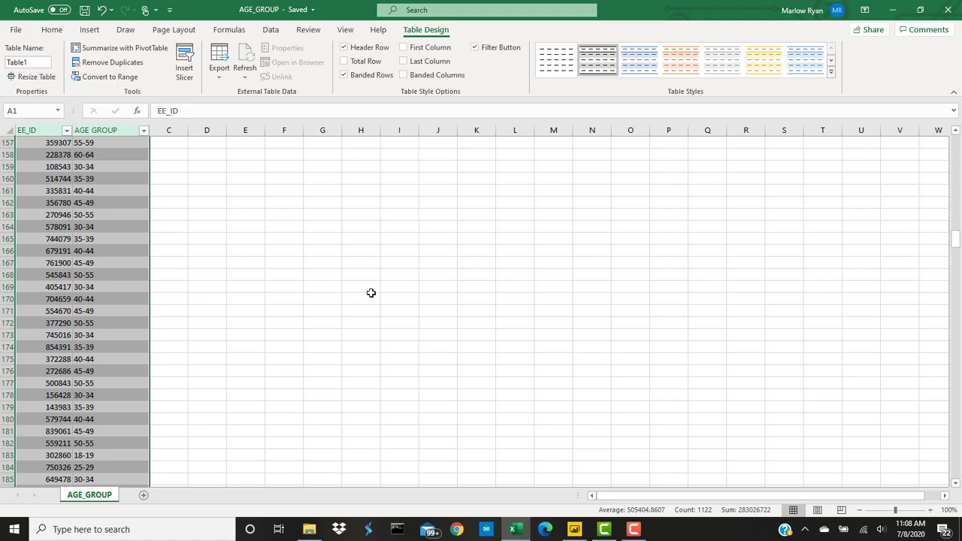
scroll(416, 317, "up", 4)
scroll(416, 317, "up", 20)
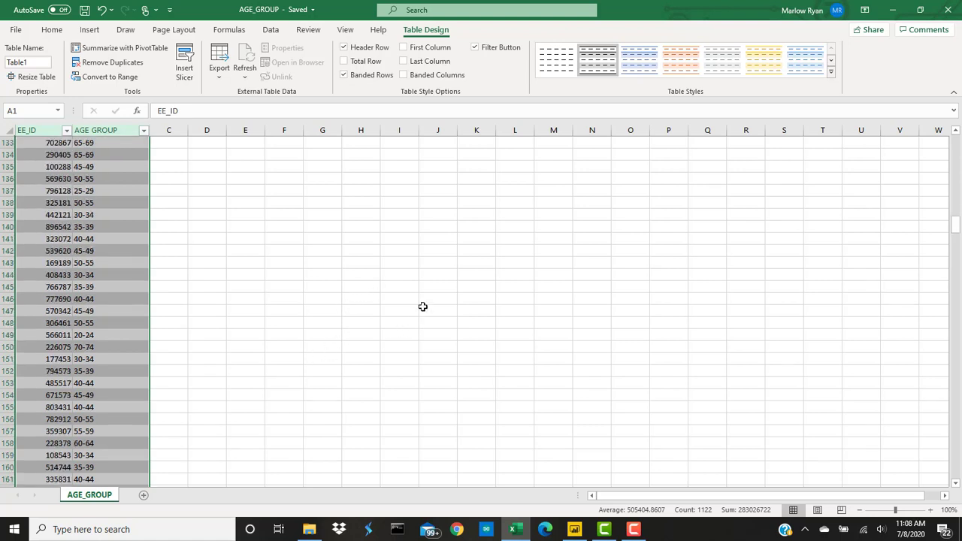
scroll(423, 284, "up", 14)
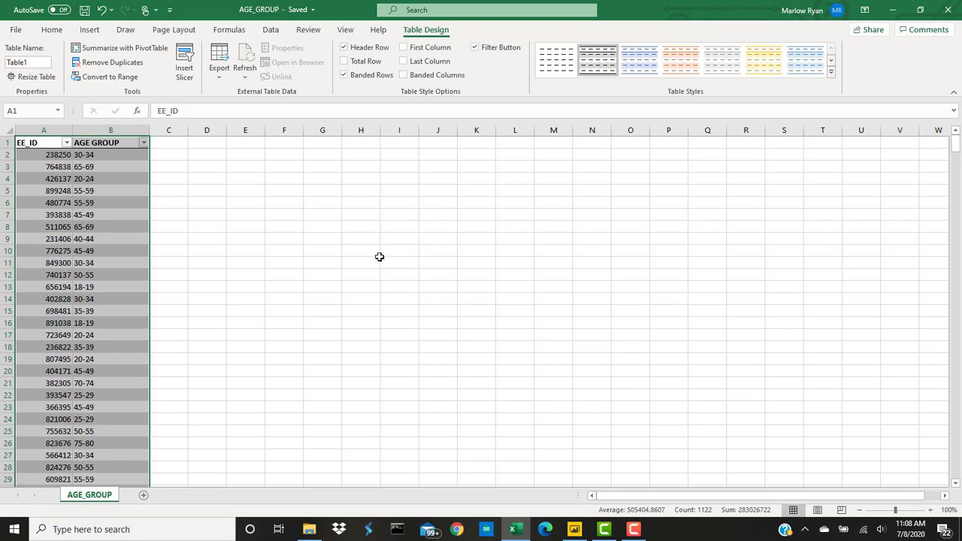
Step: Close AGE_GROUP, open BU from the UNFORMATTED folder, and select the EE_ID column
left_click(948, 7)
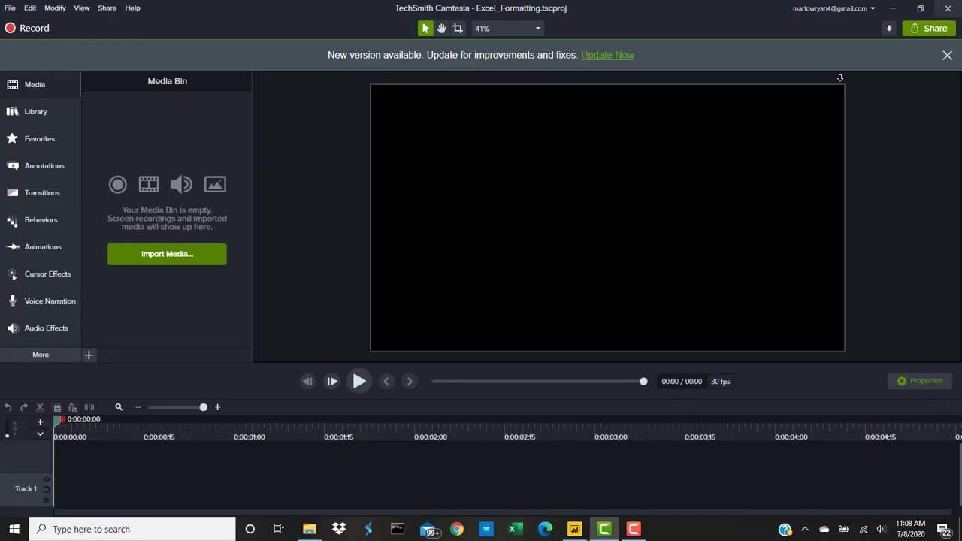
left_click(309, 529)
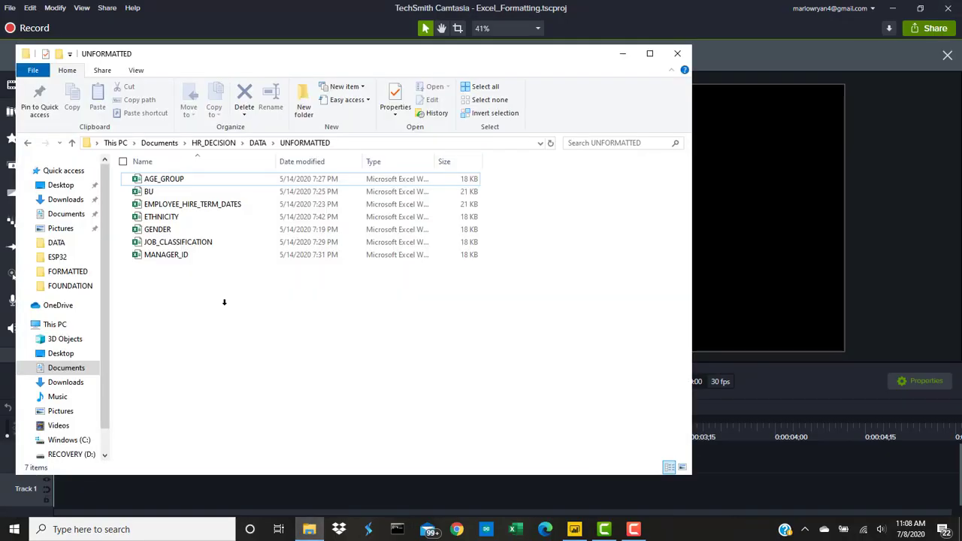
double_click(150, 192)
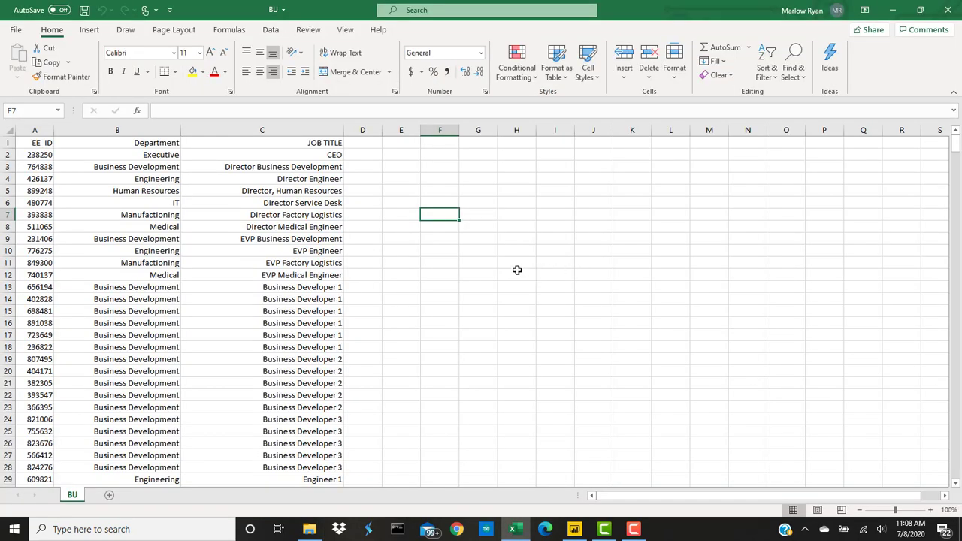
left_click(45, 143)
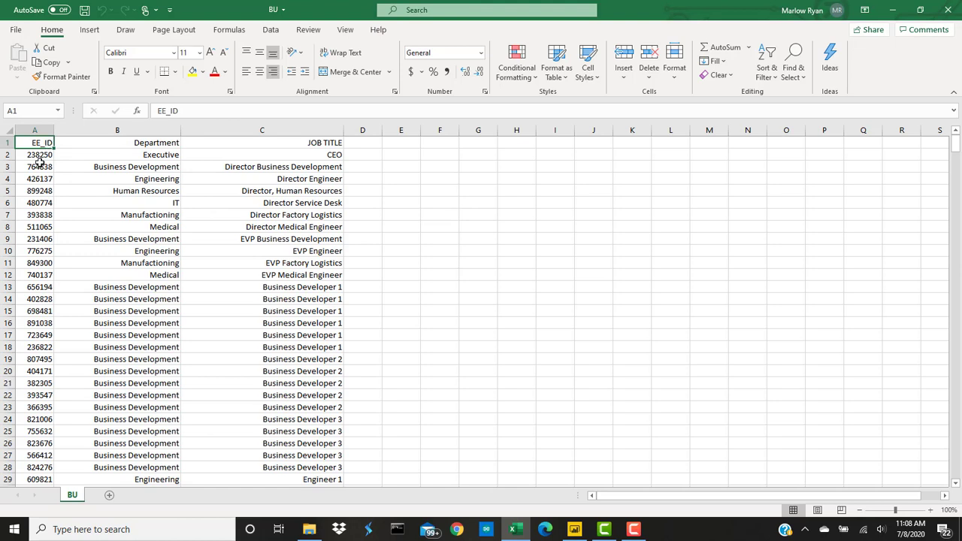
left_click(36, 130)
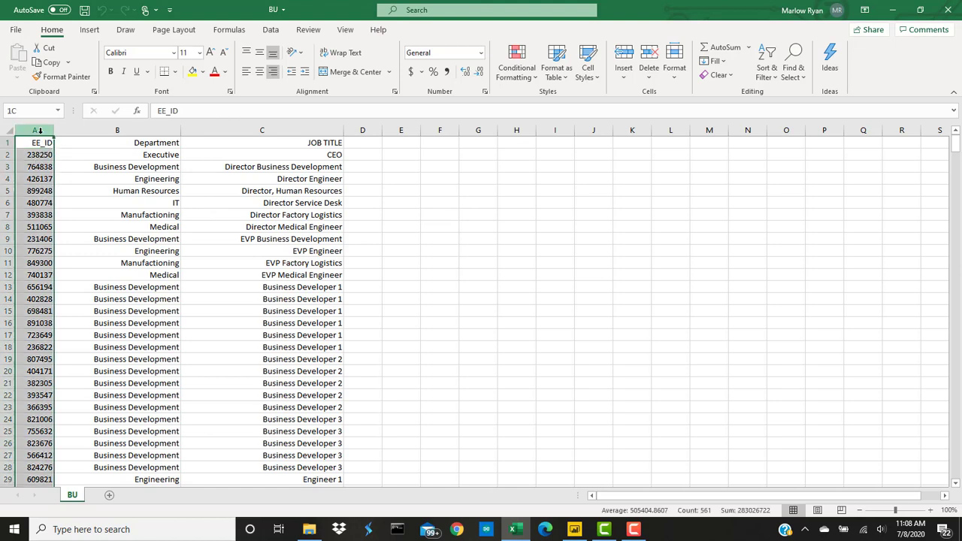
Step: Highlight duplicate EE_ID values in column A with the Duplicate Values rule
left_click(528, 87)
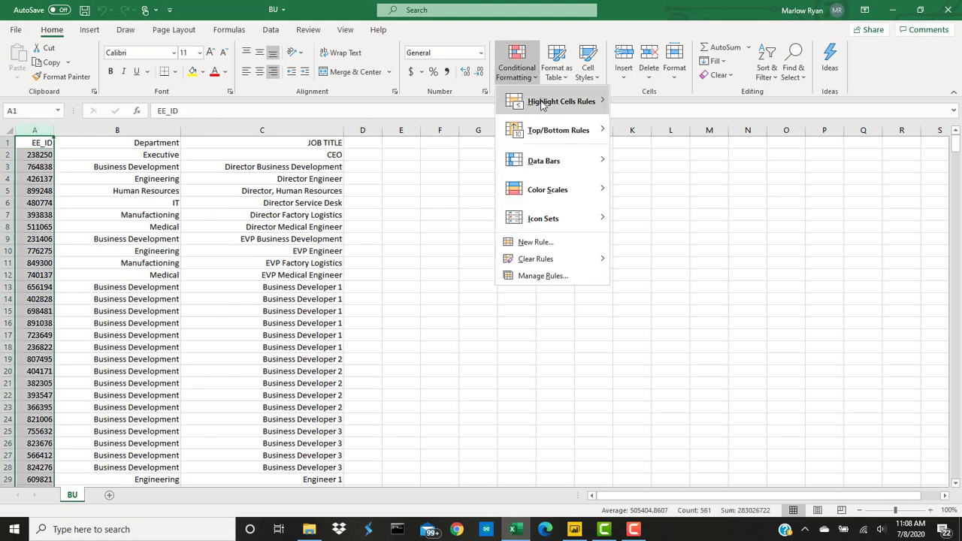
mouse_move(549, 104)
left_click(671, 275)
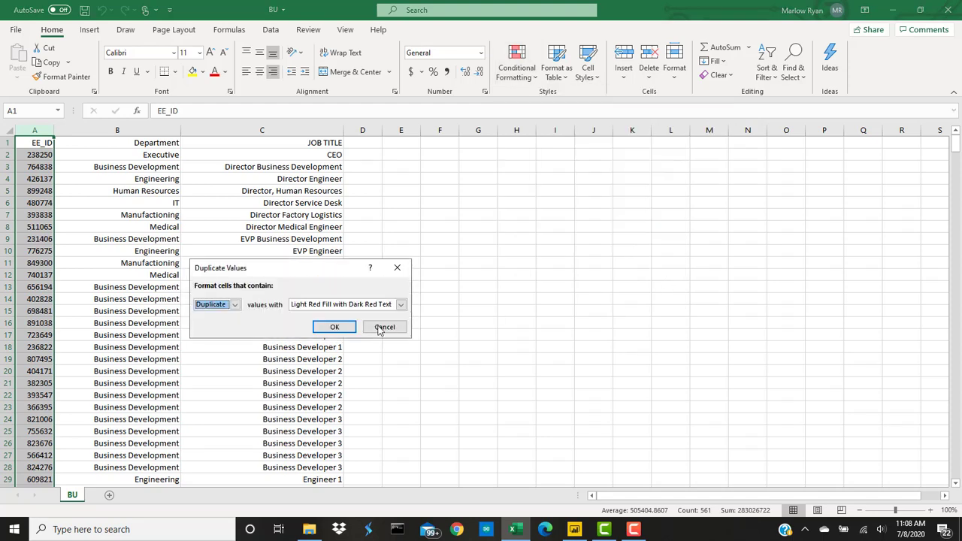
left_click(378, 328)
scroll(42, 250, "down", 7)
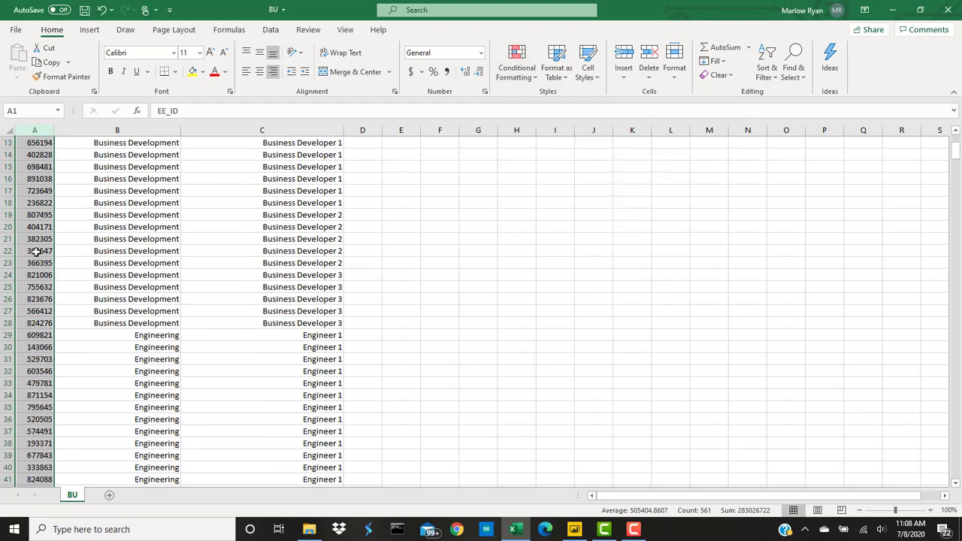
scroll(41, 251, "up", 5)
scroll(41, 251, "up", 2)
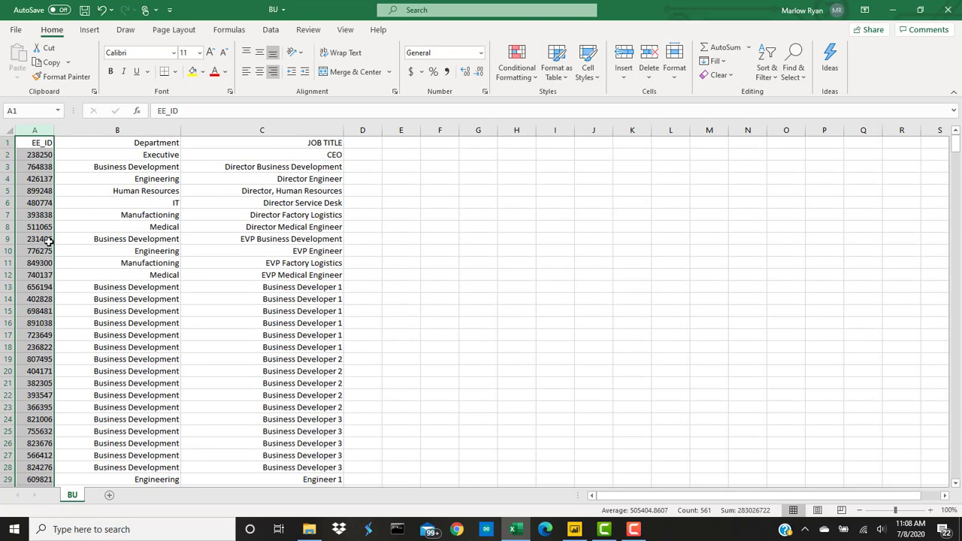
Step: Select the whole BU data range A1:C561 starting from the header row
left_click(158, 143)
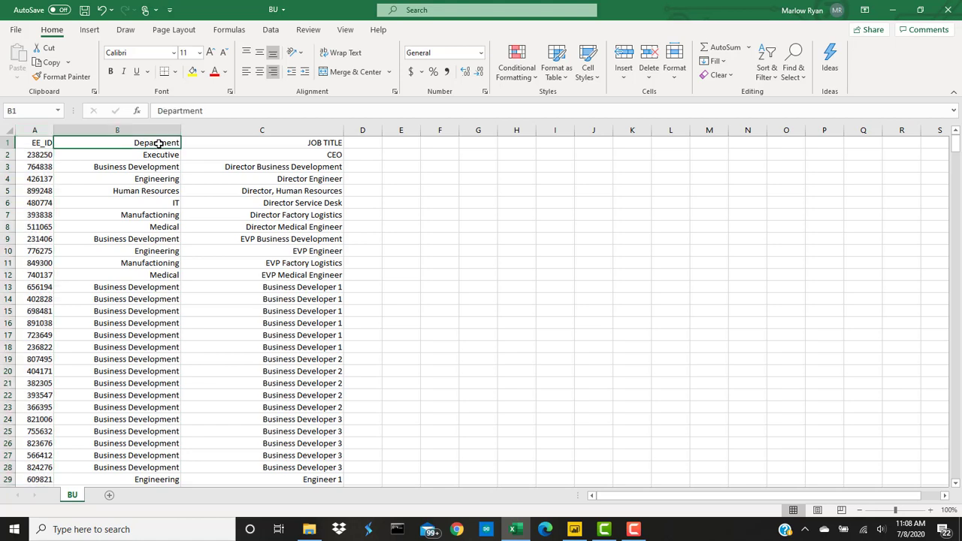
left_click(325, 147)
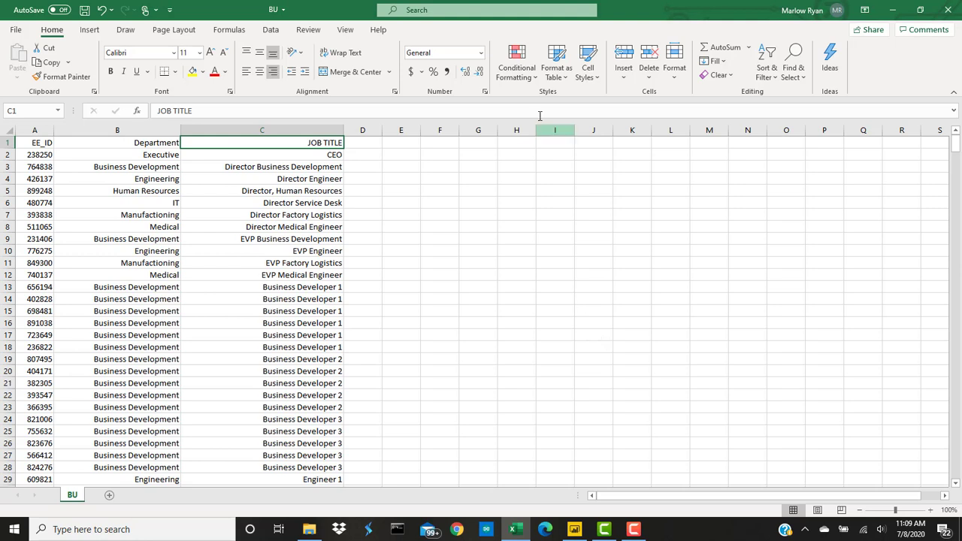
left_click_drag(38, 143, 332, 144)
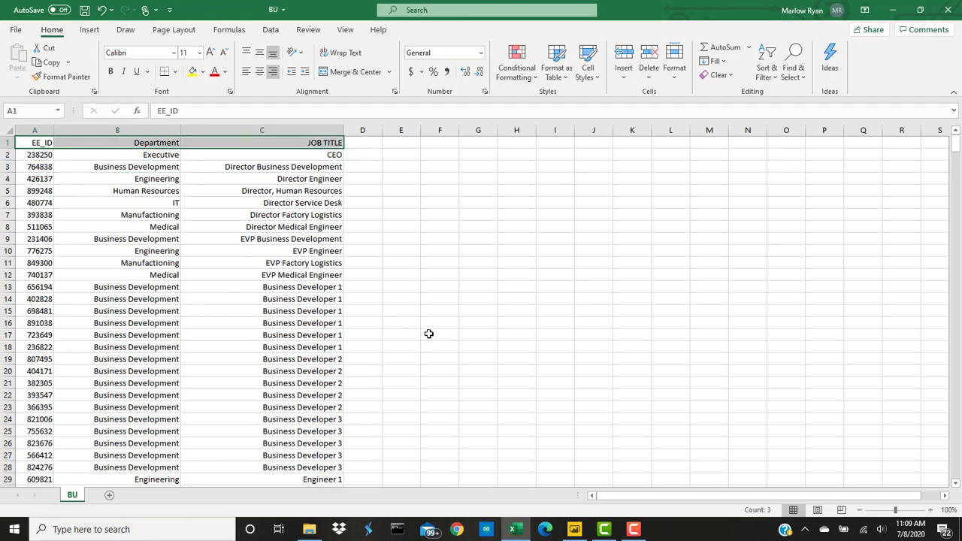
key("ctrl+shift+Down")
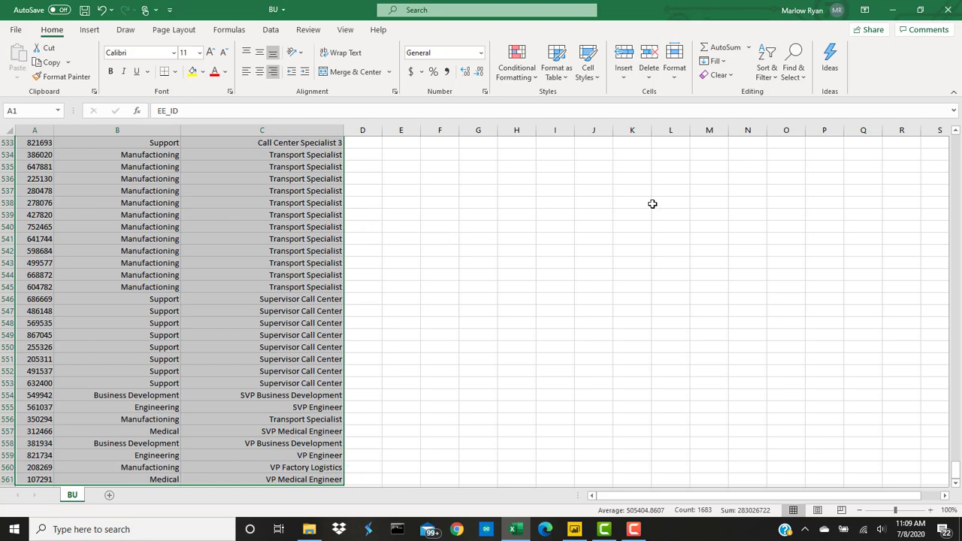
Step: Turn A1:C561 into a table with headers using the first light table style
left_click(556, 66)
left_click(564, 122)
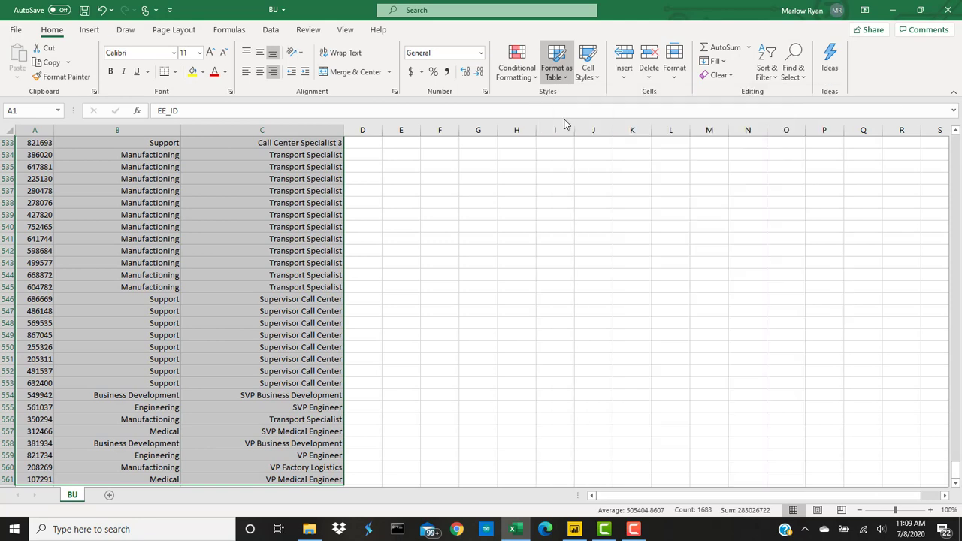
left_click(291, 325)
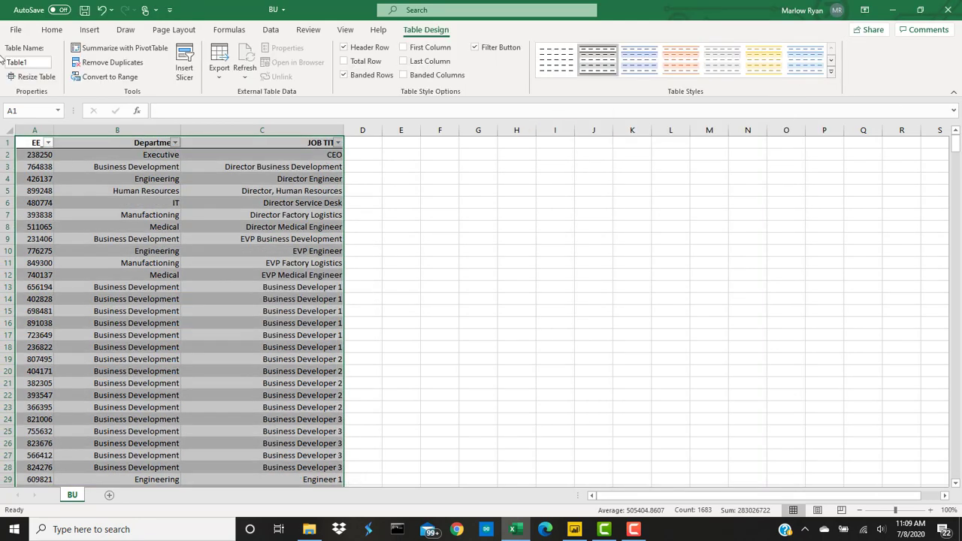
Step: Save BU into the DATA\FOUNDATIONAL_FORMATTED folder
left_click(15, 30)
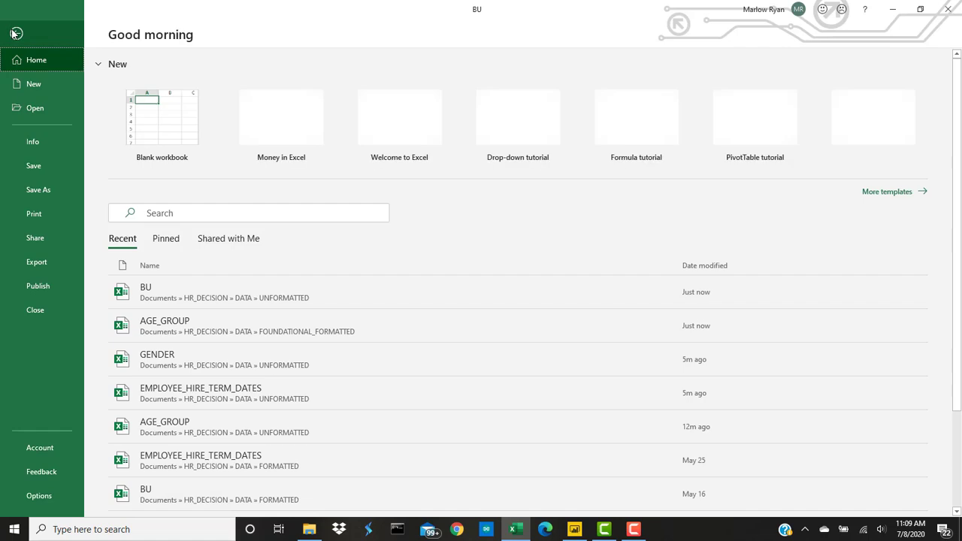
left_click(38, 189)
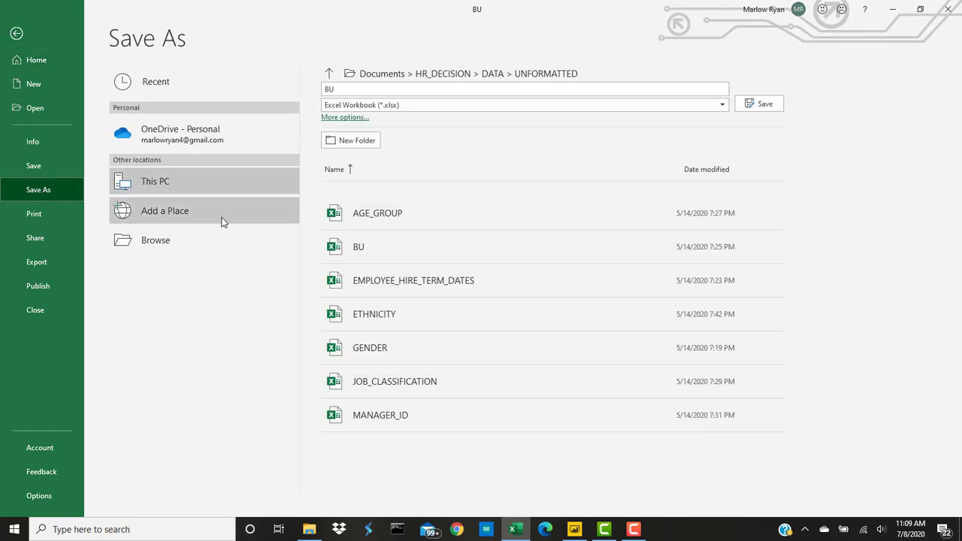
left_click(378, 82)
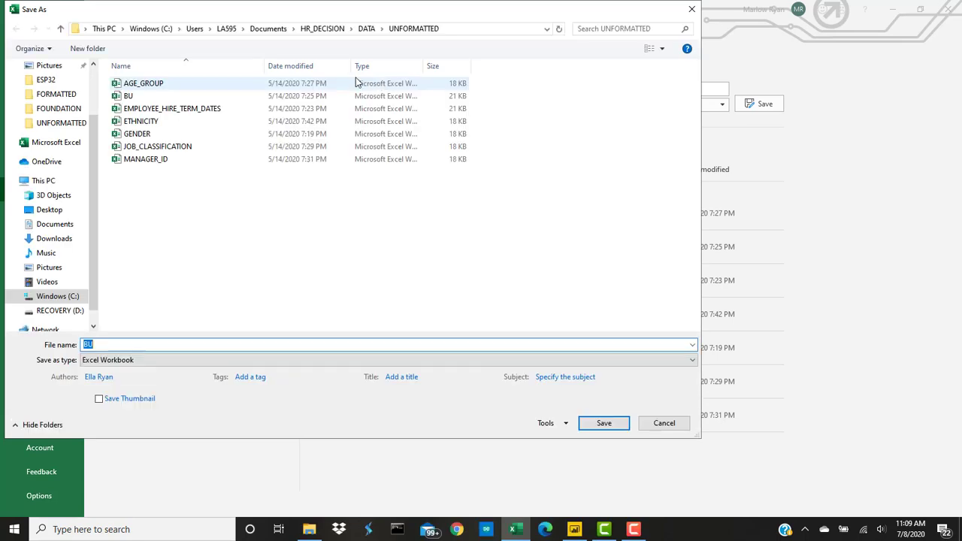
left_click(366, 29)
double_click(202, 96)
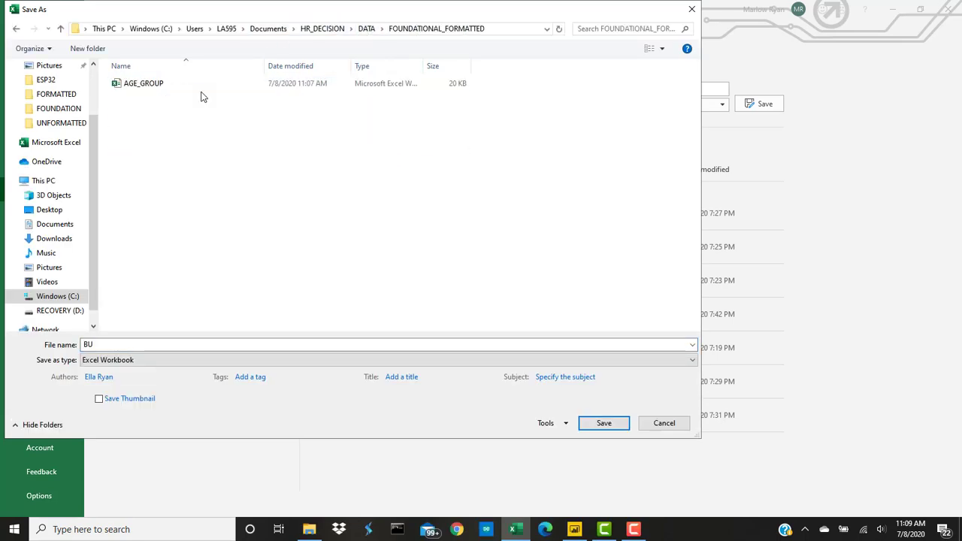
left_click(610, 427)
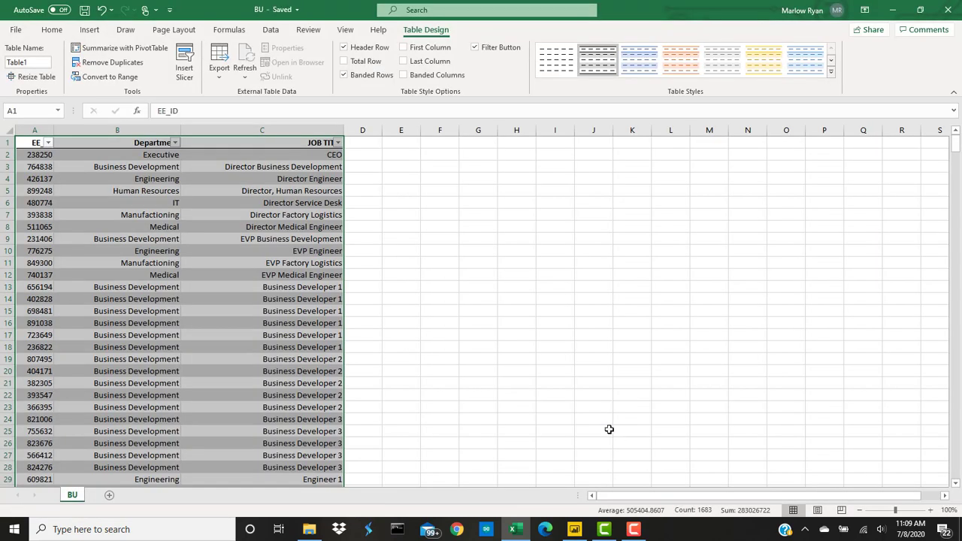
Step: Close BU and open EMPLOYEE_HIRE_TERM_DATES from the UNFORMATTED folder
left_click(949, 10)
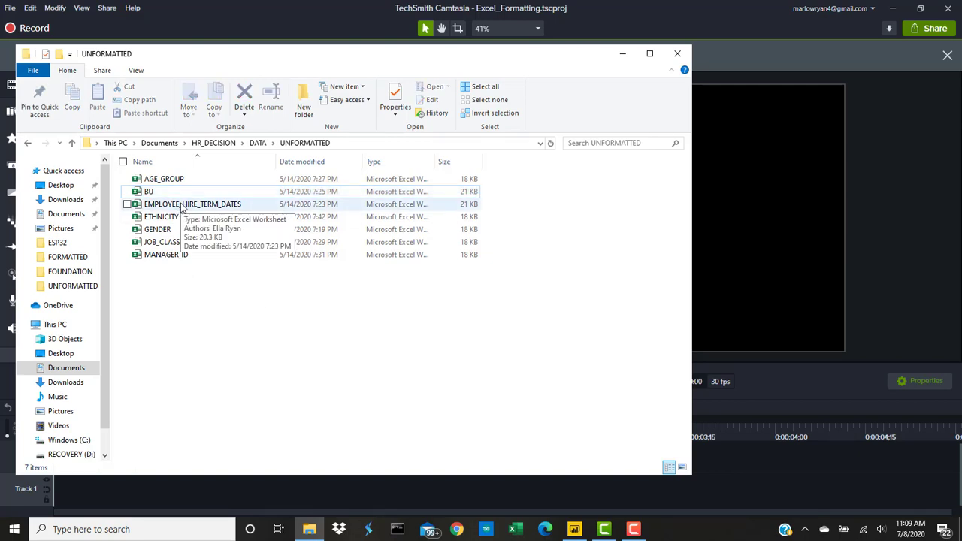
double_click(181, 207)
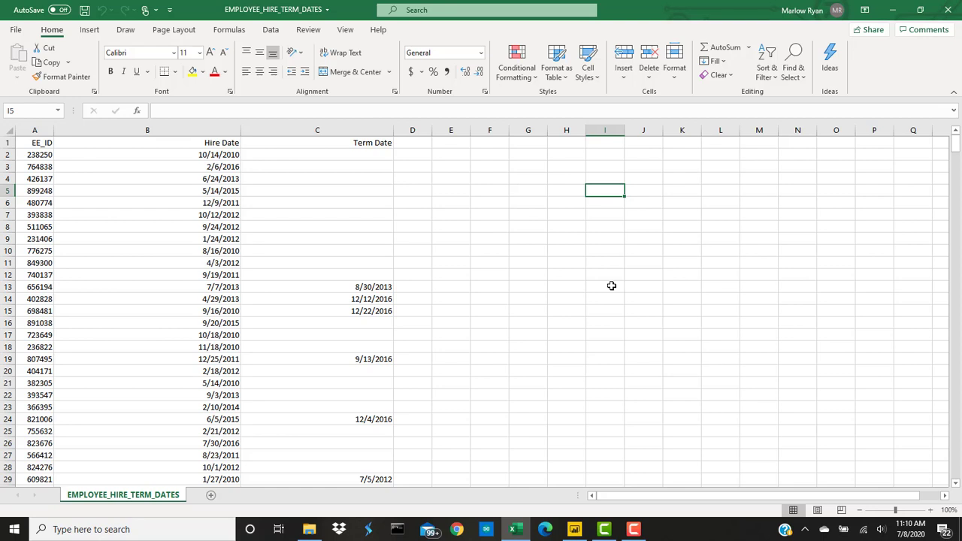
left_click(568, 290)
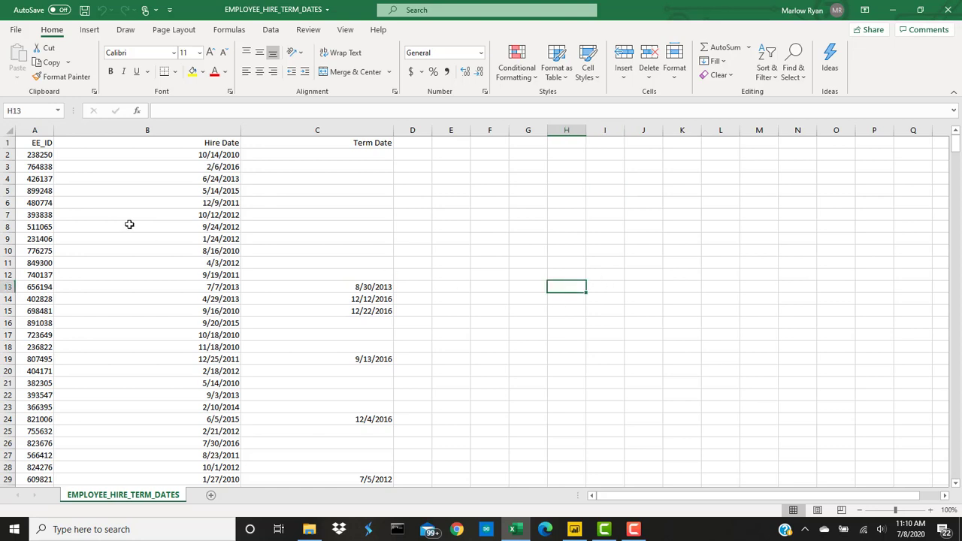
left_click(43, 143)
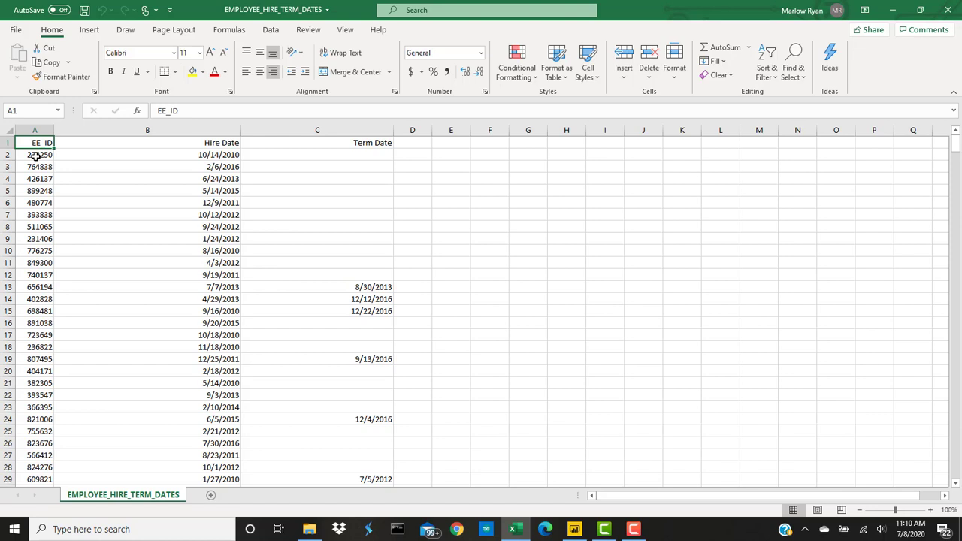
left_click(228, 142)
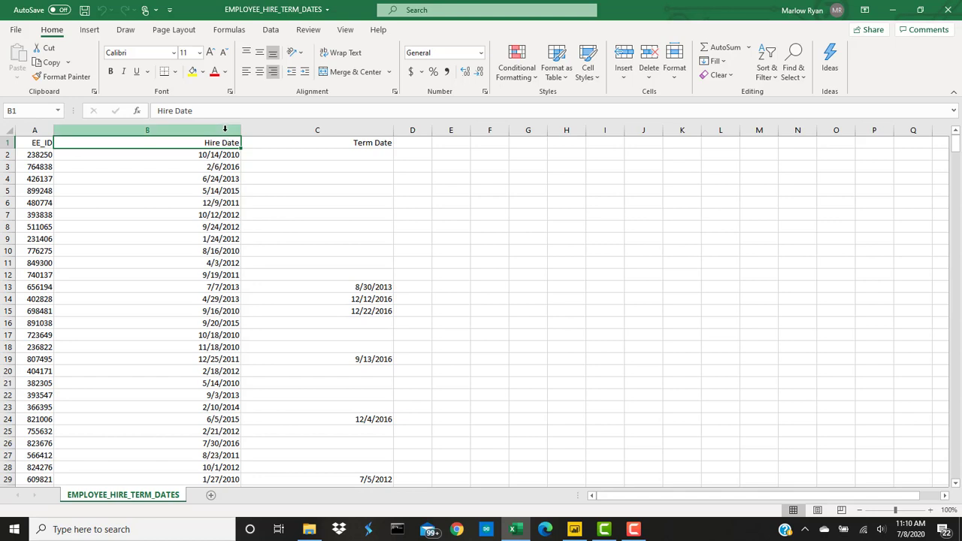
left_click(317, 130)
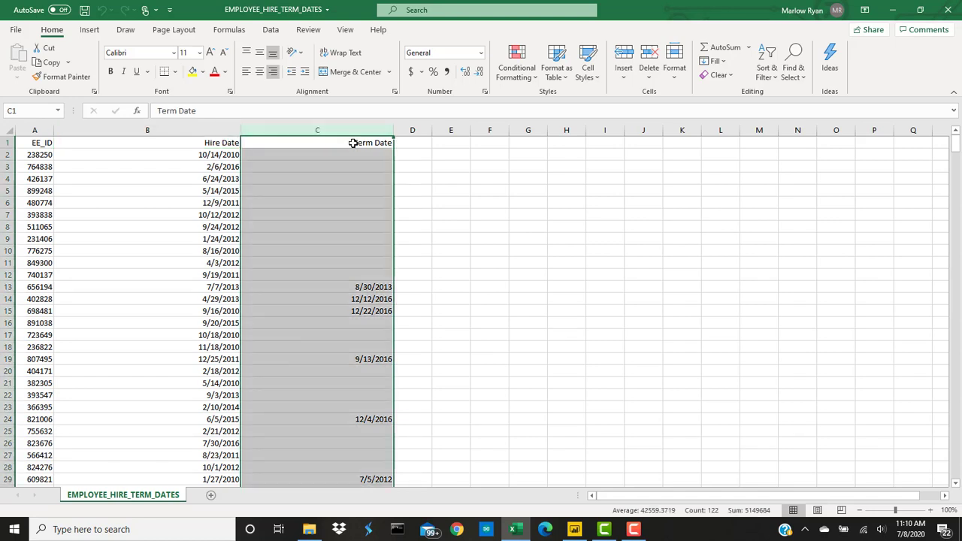
left_click(352, 143)
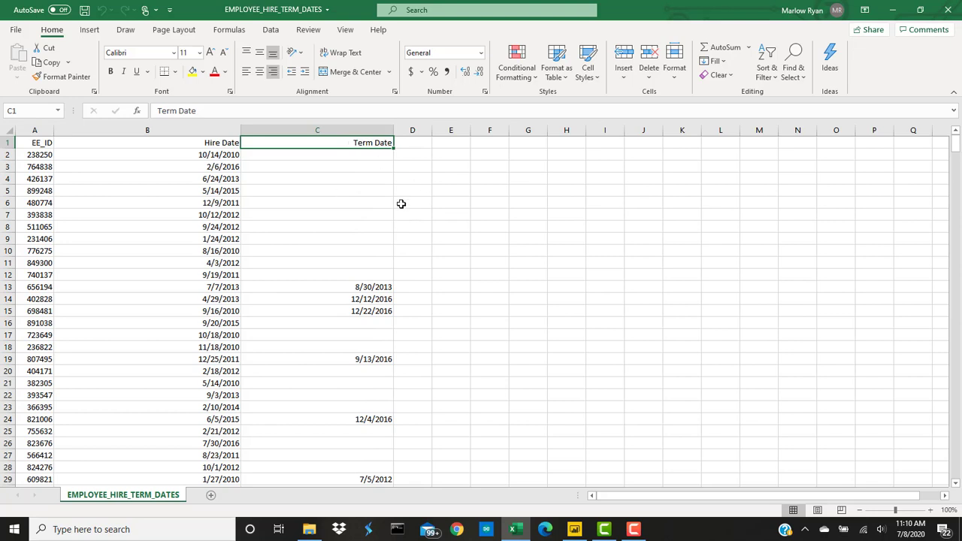
left_click_drag(371, 156, 370, 280)
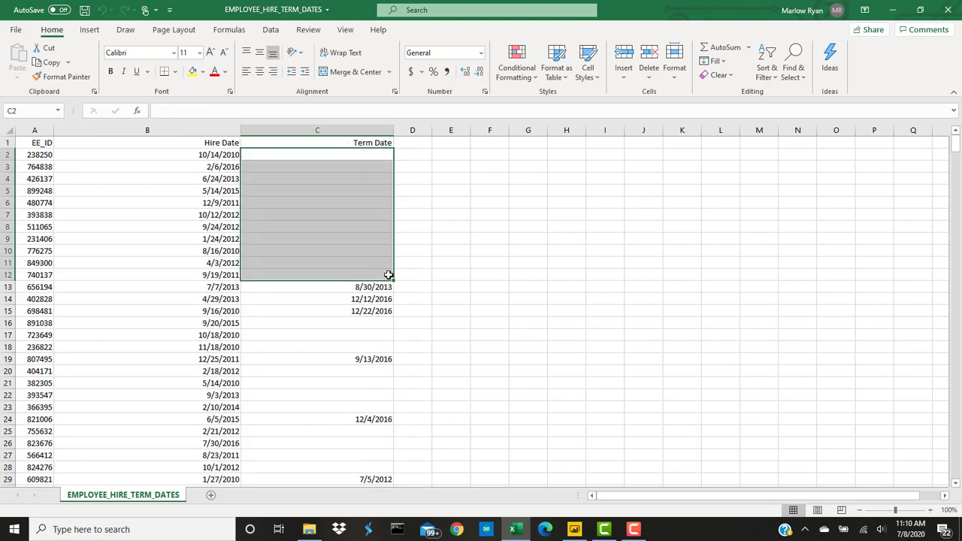
scroll(376, 301, "down", 1)
scroll(379, 263, "down", 1)
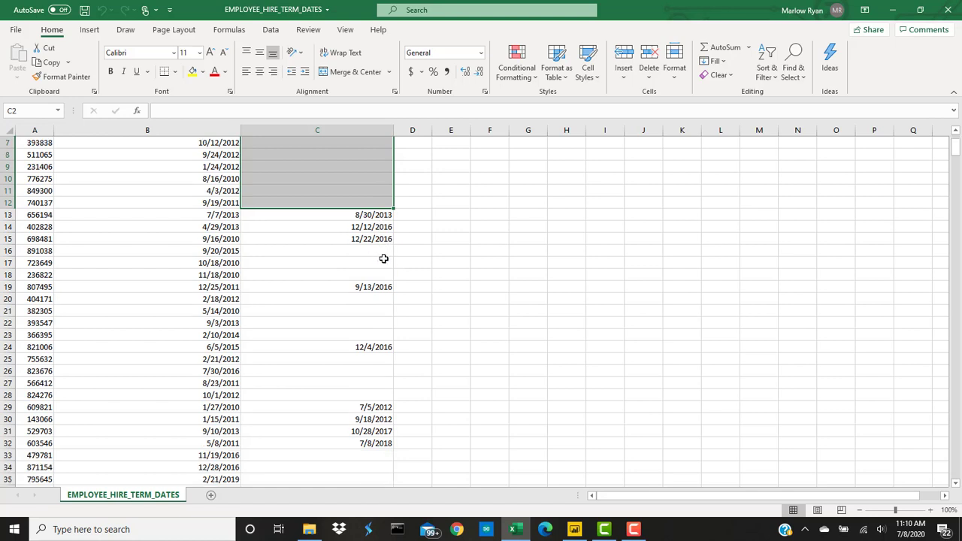
scroll(383, 258, "up", 2)
left_click(455, 286)
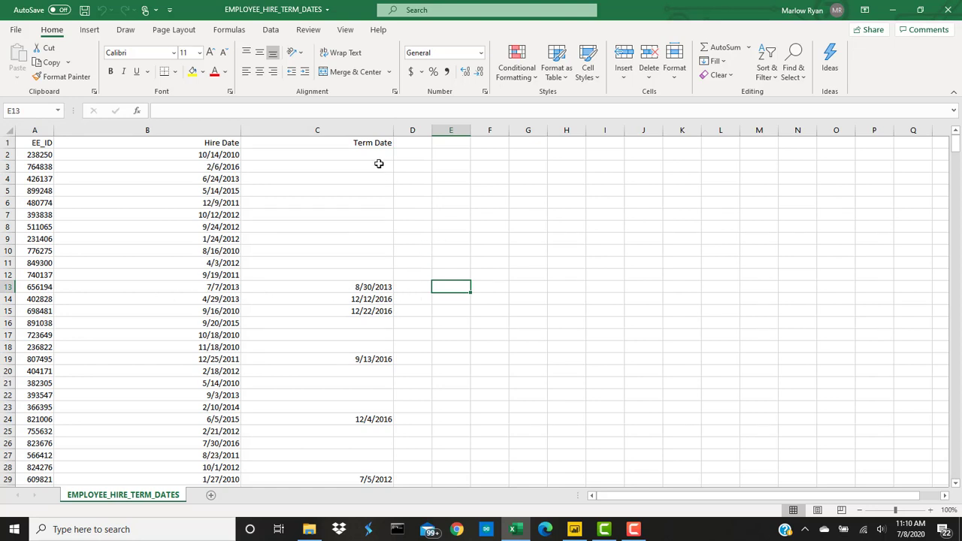
left_click_drag(378, 156, 366, 275)
scroll(451, 338, "down", 10)
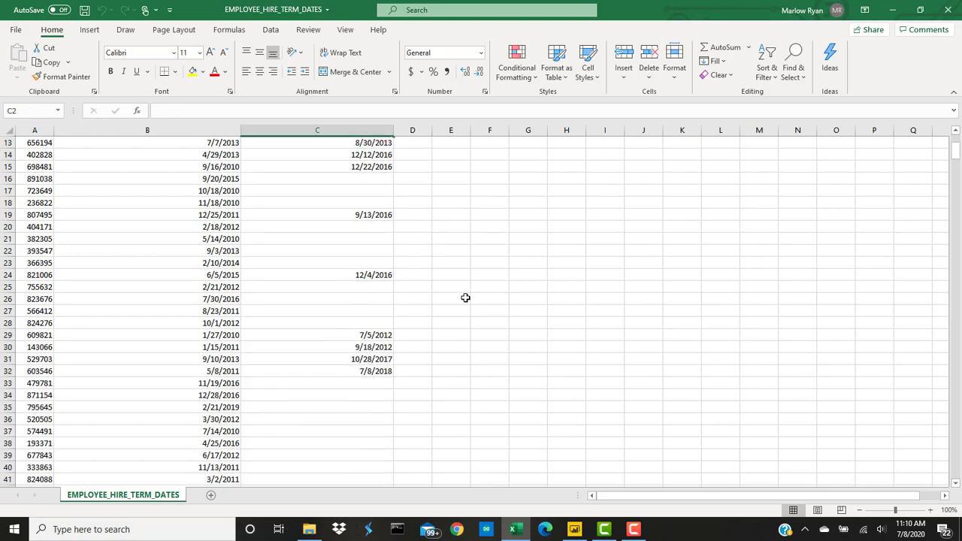
scroll(468, 284, "down", 10)
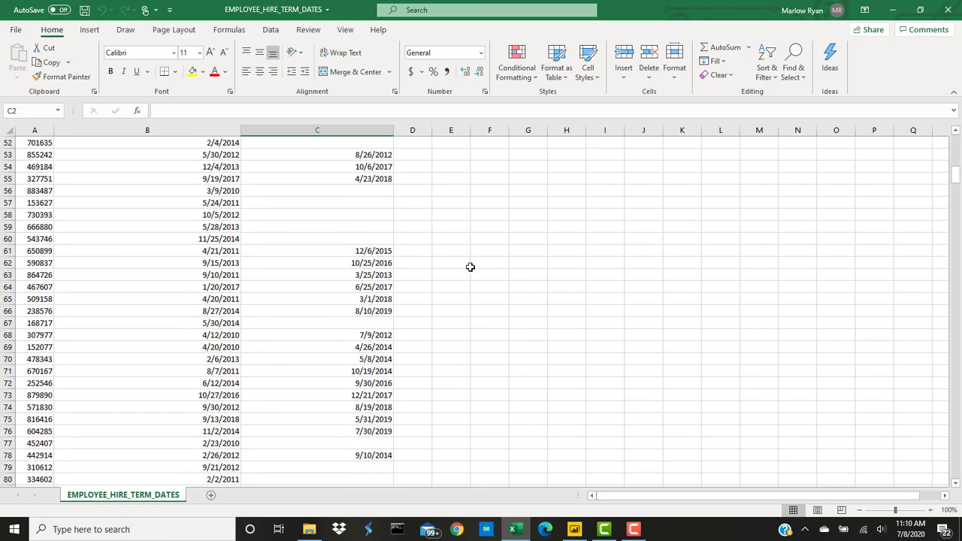
scroll(469, 263, "down", 15)
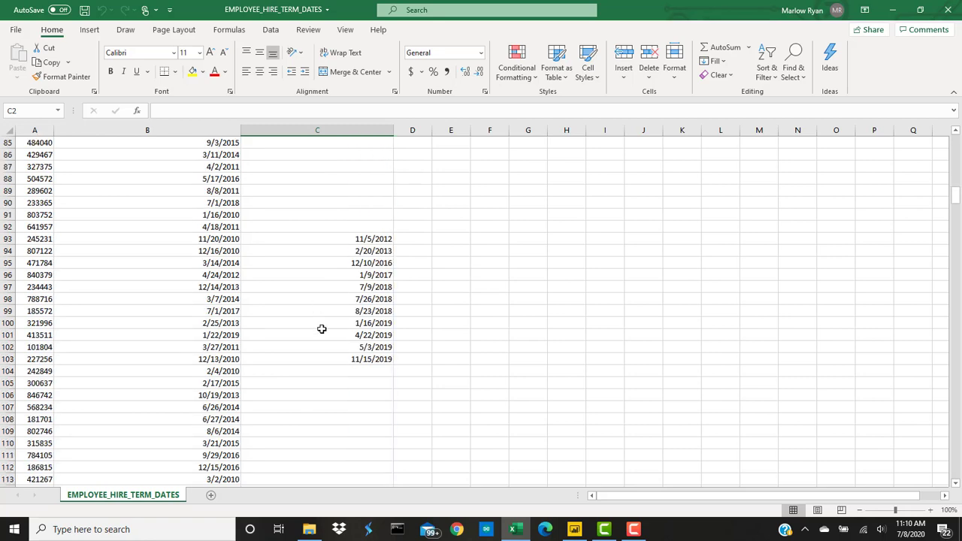
scroll(390, 313, "down", 4)
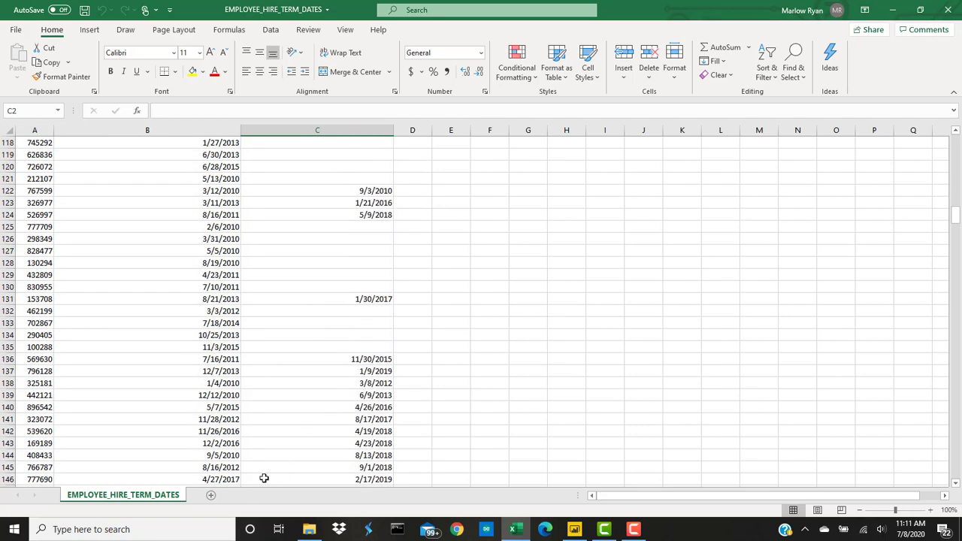
left_click_drag(959, 218, 956, 144)
left_click_drag(34, 153, 36, 346)
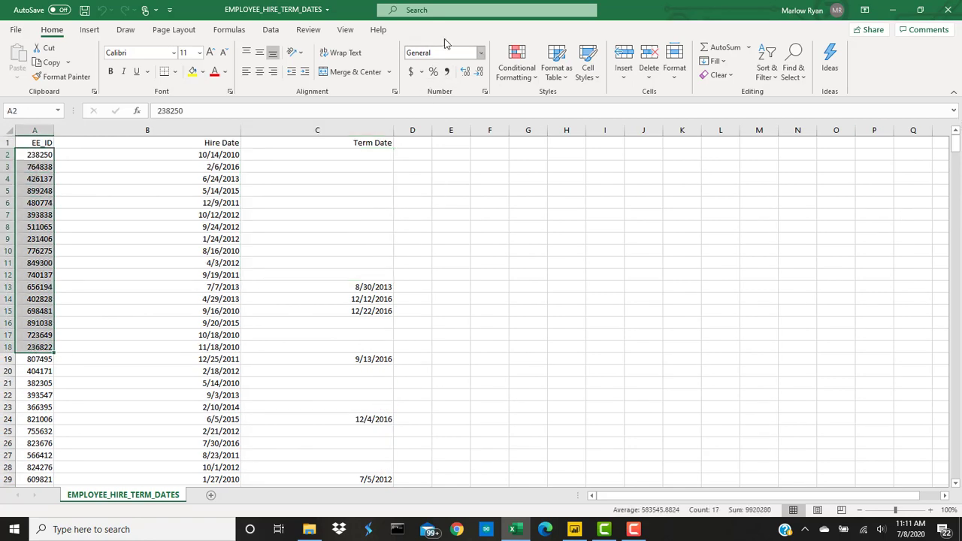
Step: Select blocks of hire dates and term dates, then clear the selection
left_click(219, 155)
left_click_drag(219, 154, 208, 429)
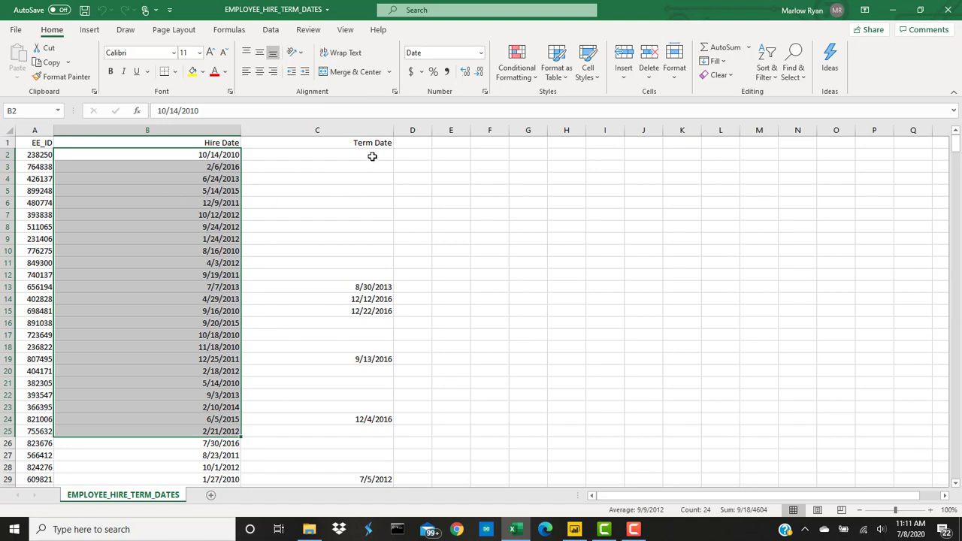
left_click_drag(372, 156, 379, 472)
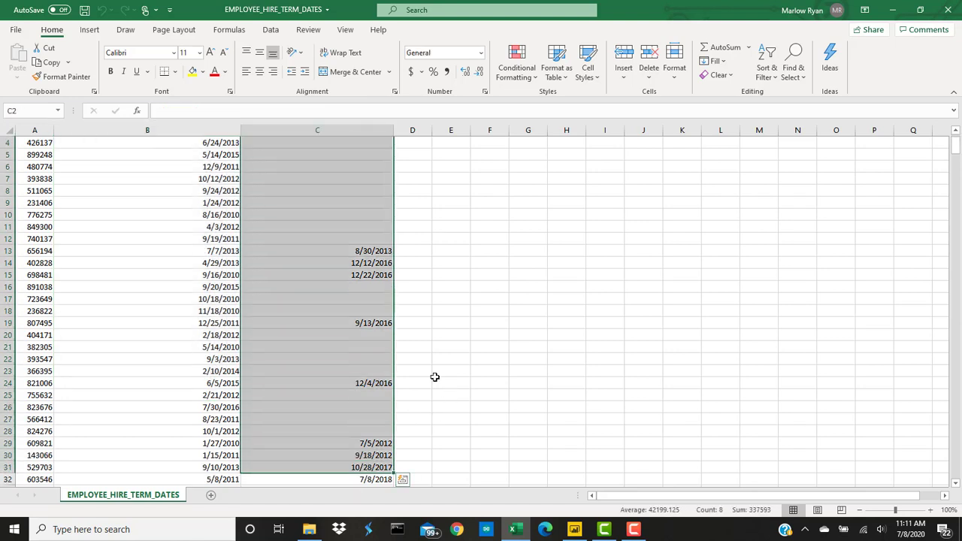
scroll(387, 331, "up", 1)
left_click_drag(370, 157, 366, 305)
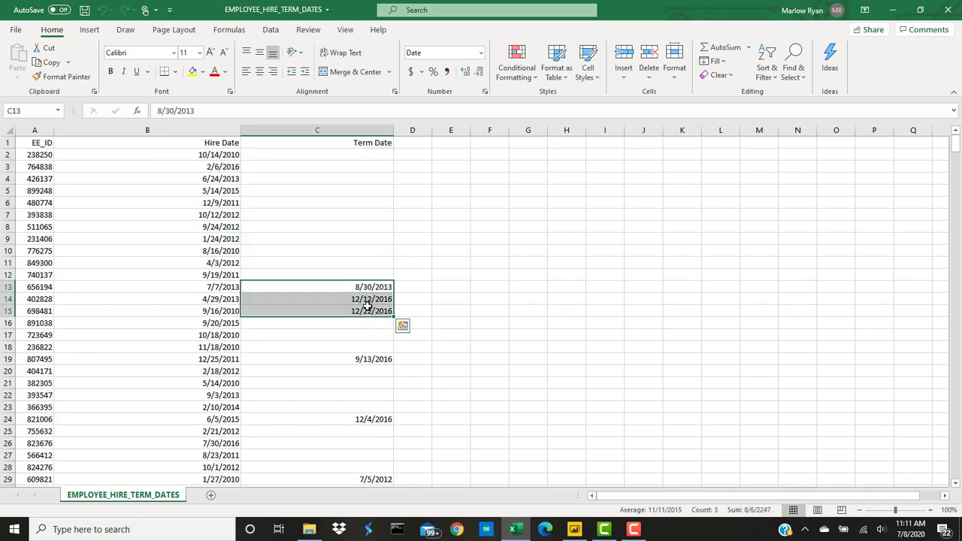
left_click(523, 288)
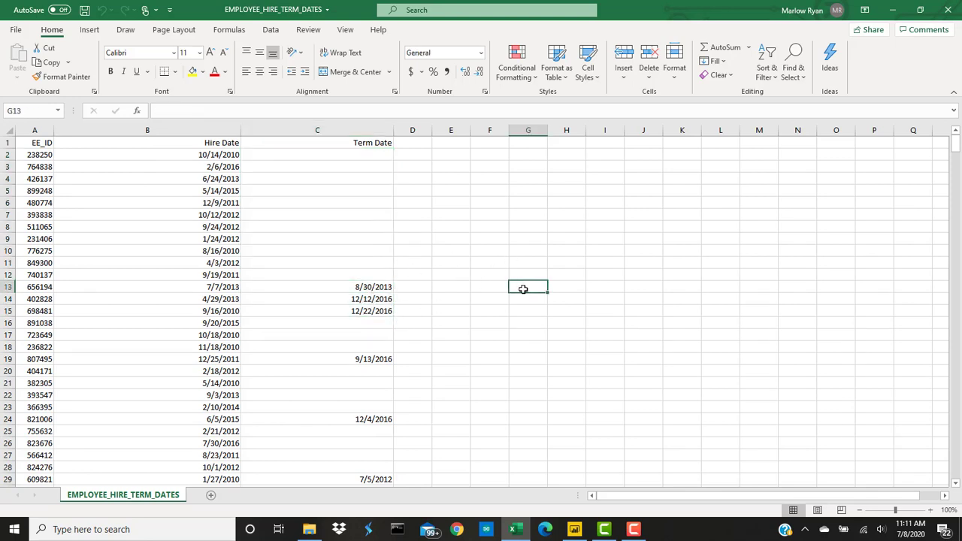
Step: Select headers A1:C1 and extend the selection down to row 561
scroll(523, 288, "down", 1)
scroll(526, 275, "up", 1)
left_click_drag(44, 143, 326, 145)
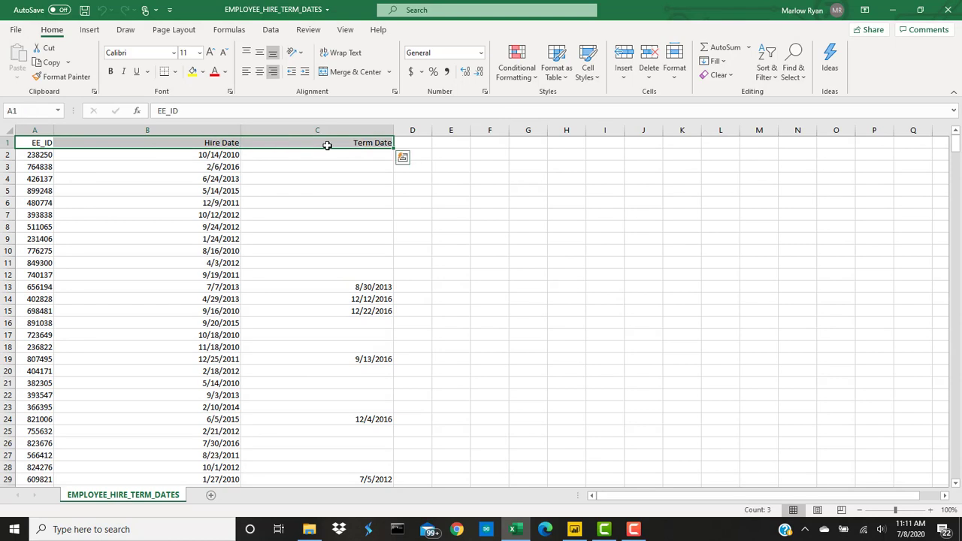
key("ctrl+shift+Down")
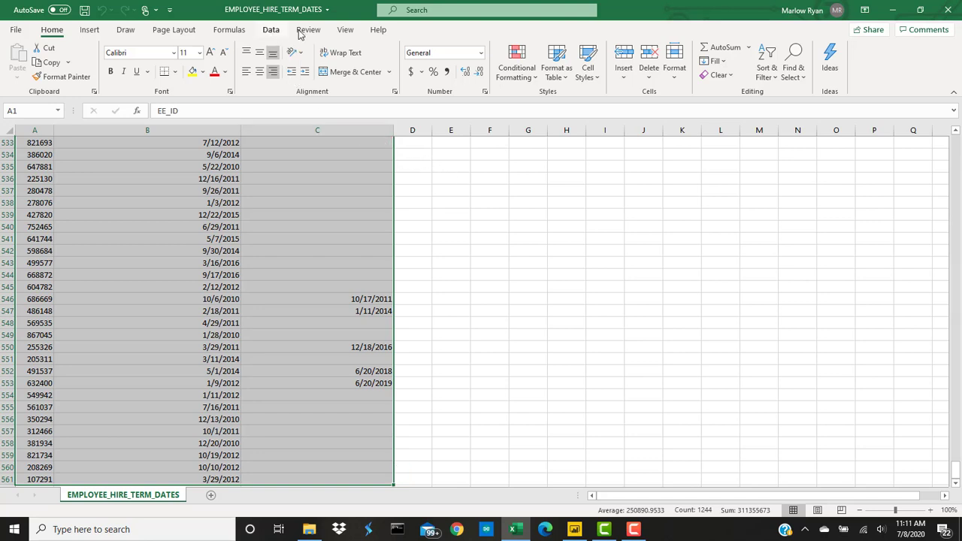
Step: Turn A1:C561 into a table with headers using the first light gray style
left_click(567, 81)
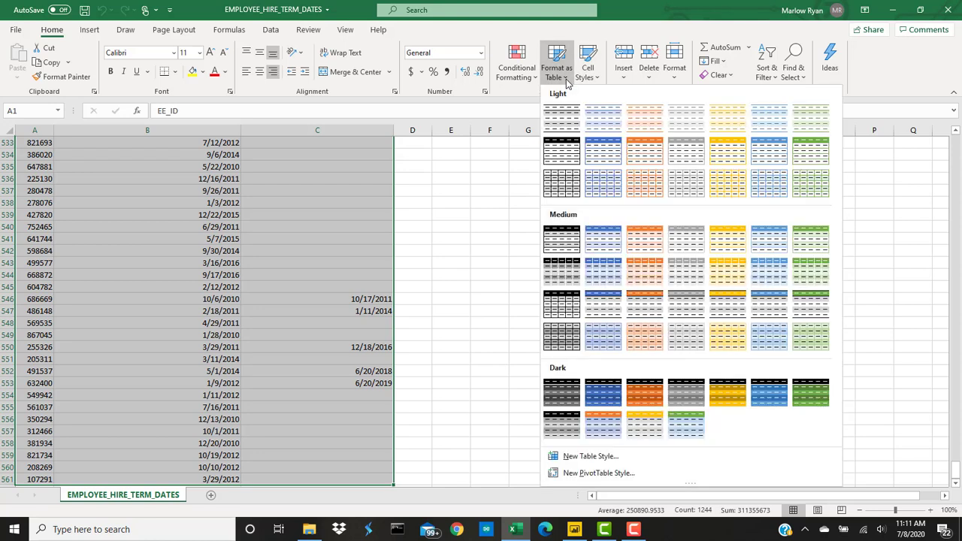
left_click(563, 120)
left_click(291, 325)
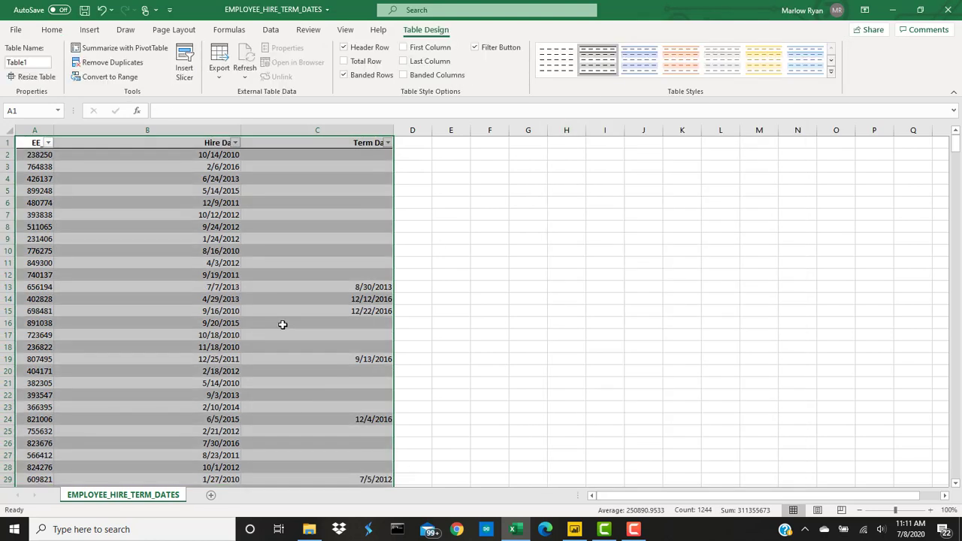
Step: Deselect the new table and bring up the Save As page
left_click(521, 217)
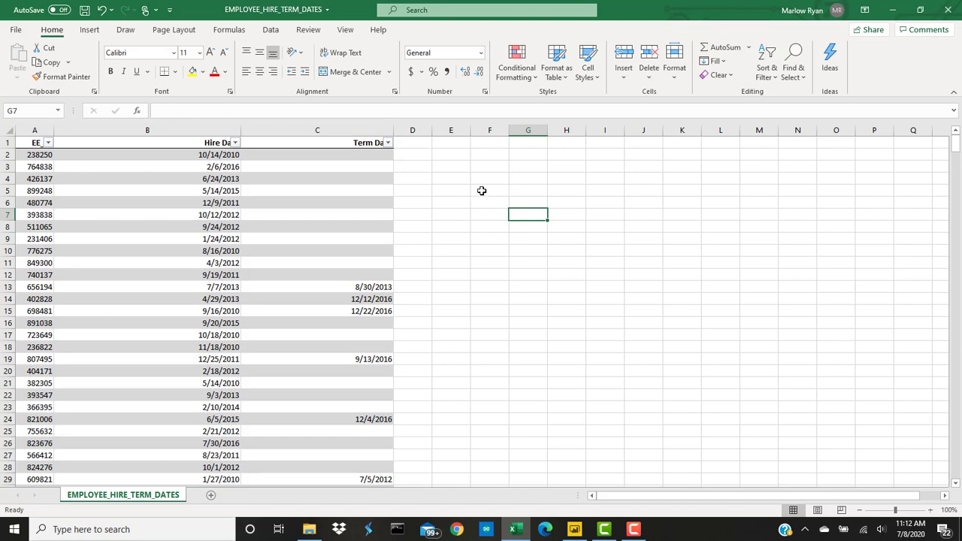
left_click(465, 212)
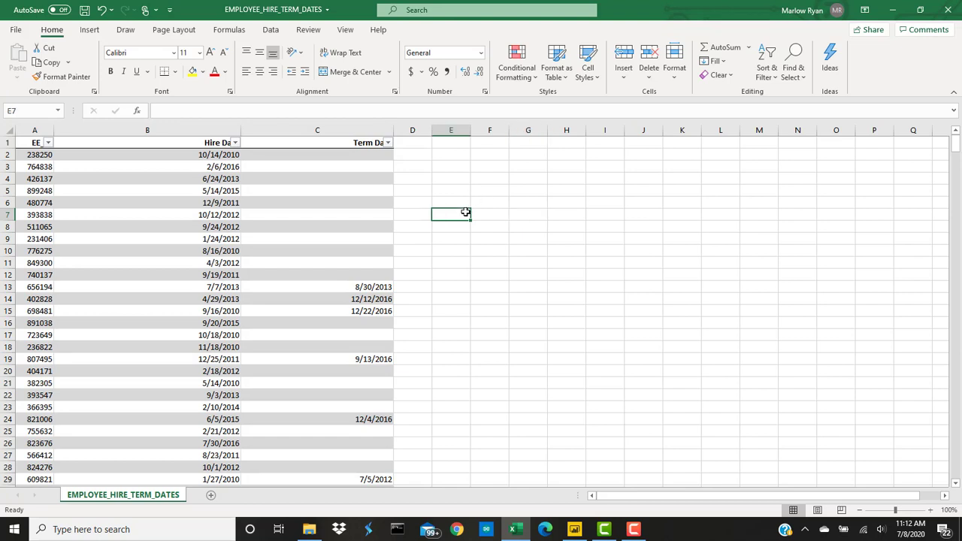
left_click(519, 267)
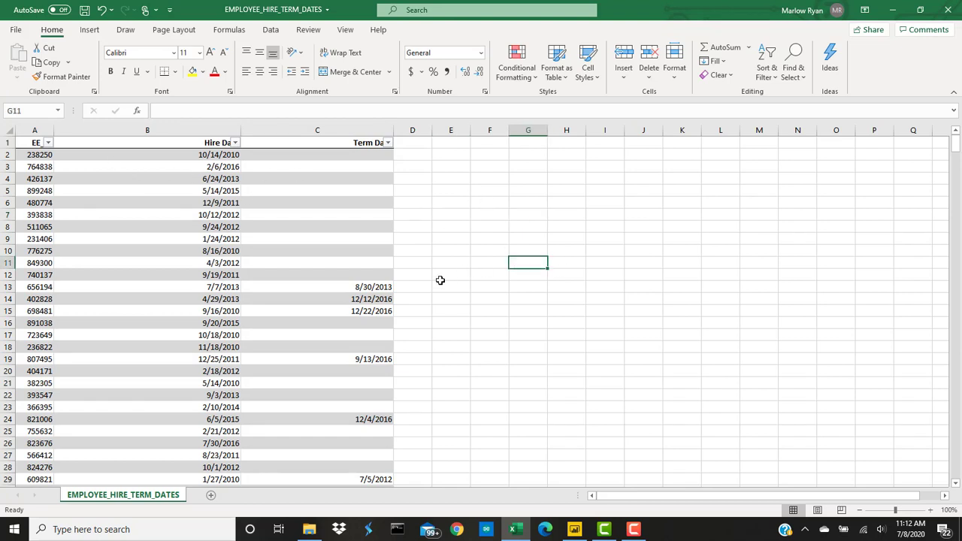
left_click(14, 32)
left_click(39, 190)
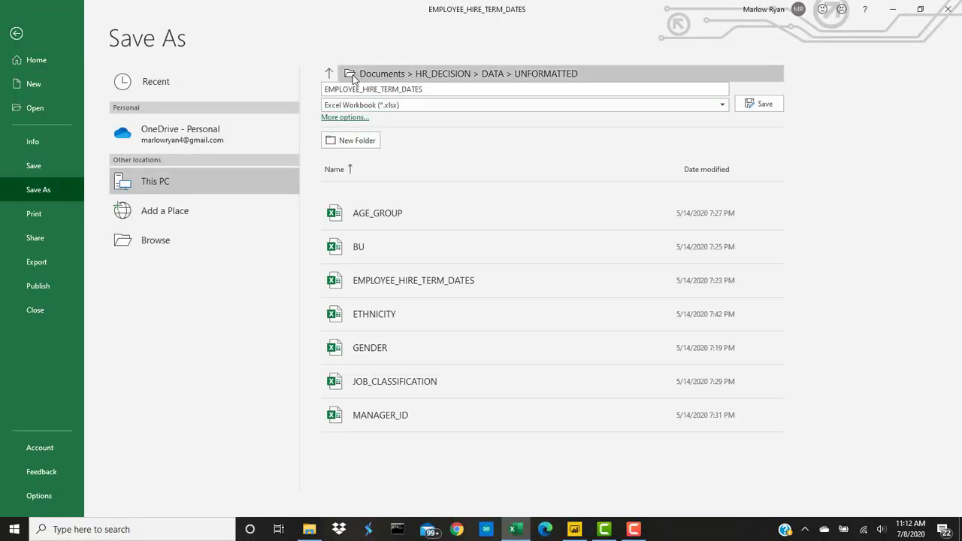
Step: Save EMPLOYEE_HIRE_TERM_DATES under DATA\FOUNDATIONAL_FORMATTED, keeping its file name
left_click(350, 76)
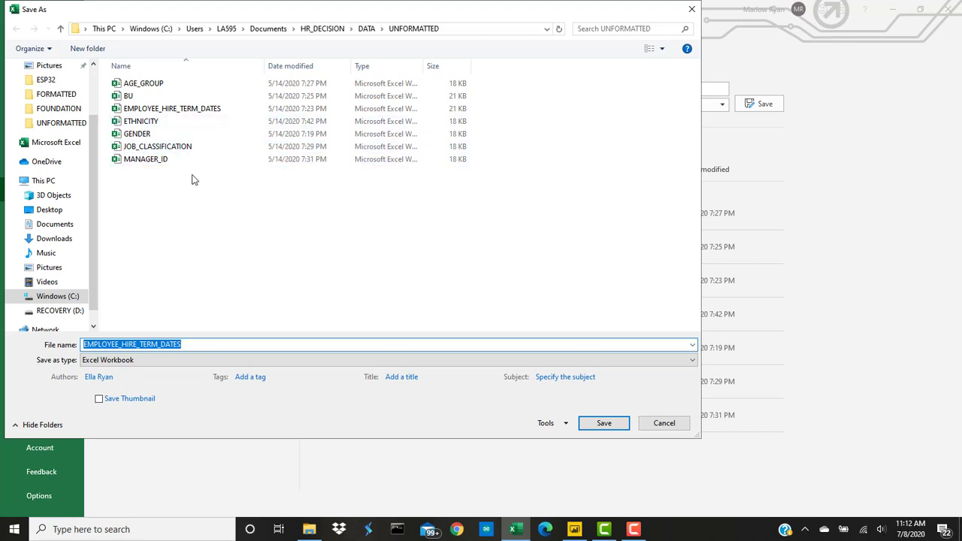
left_click(366, 28)
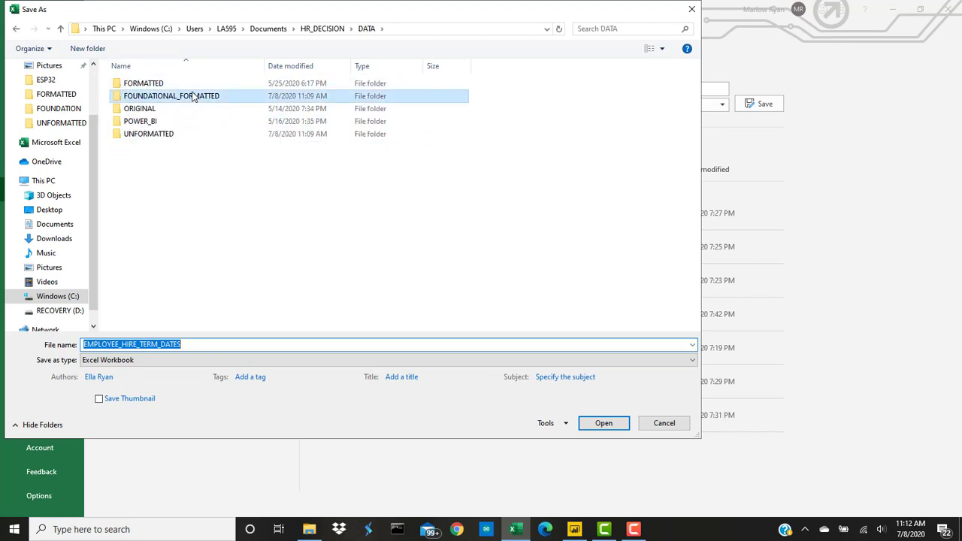
double_click(190, 96)
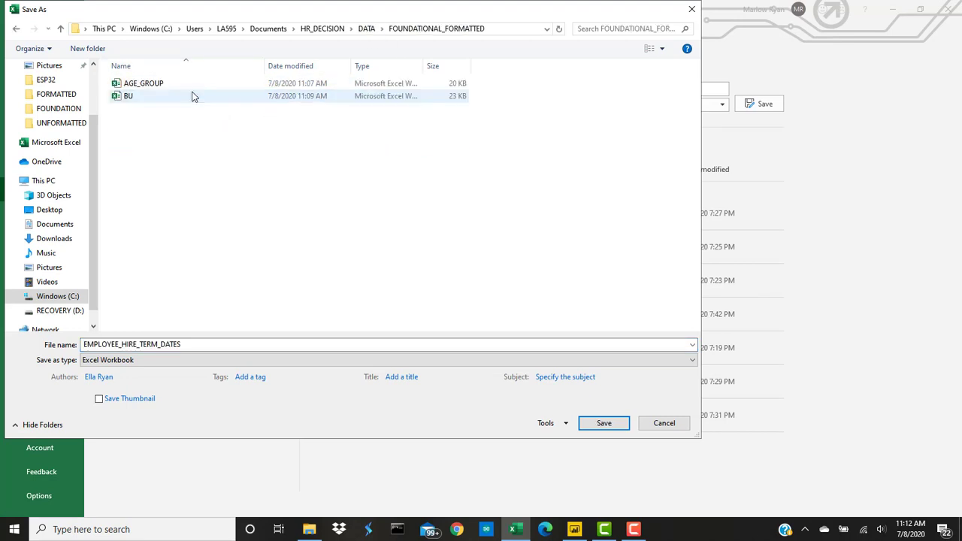
left_click(601, 423)
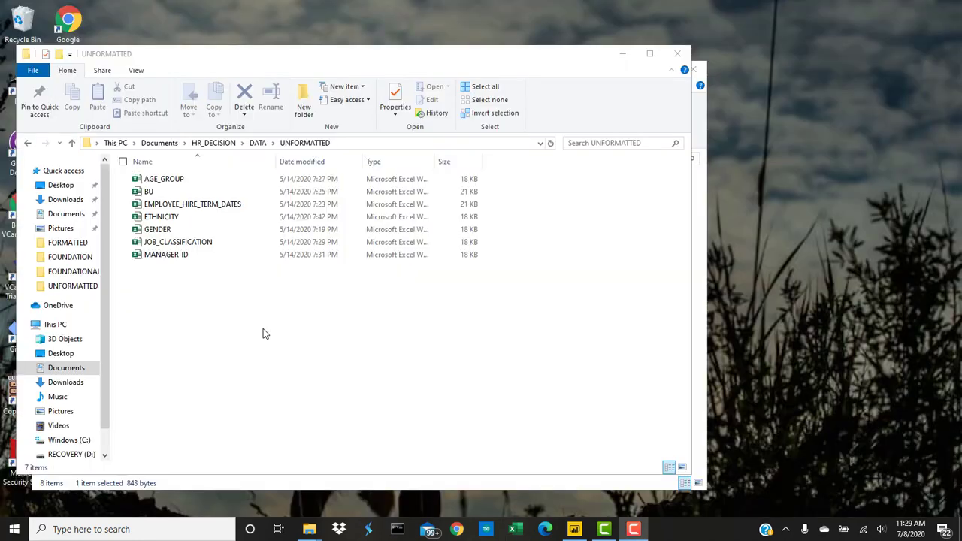
Step: Open ETHNICITY and select its EE_ID and ETHNICITY columns from A1 to B561
double_click(172, 217)
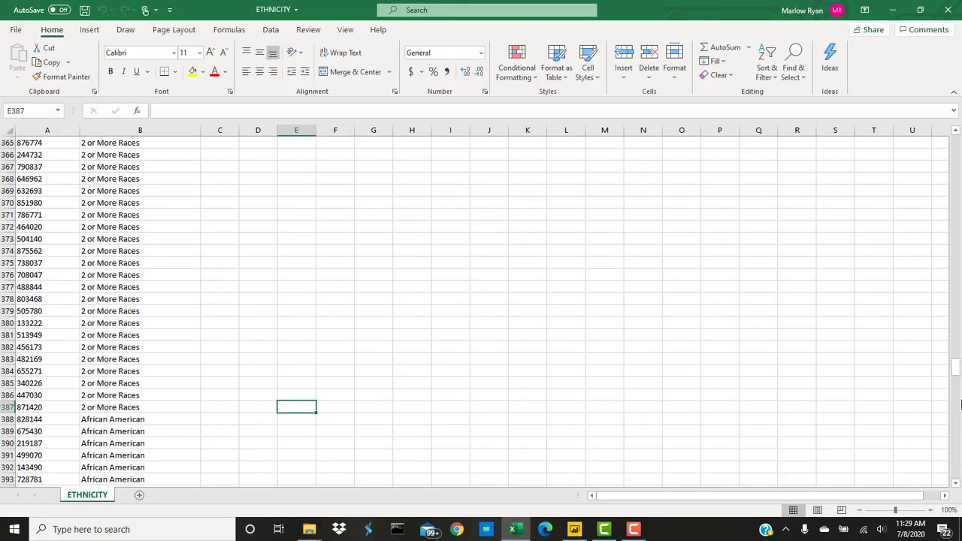
left_click_drag(958, 369, 957, 144)
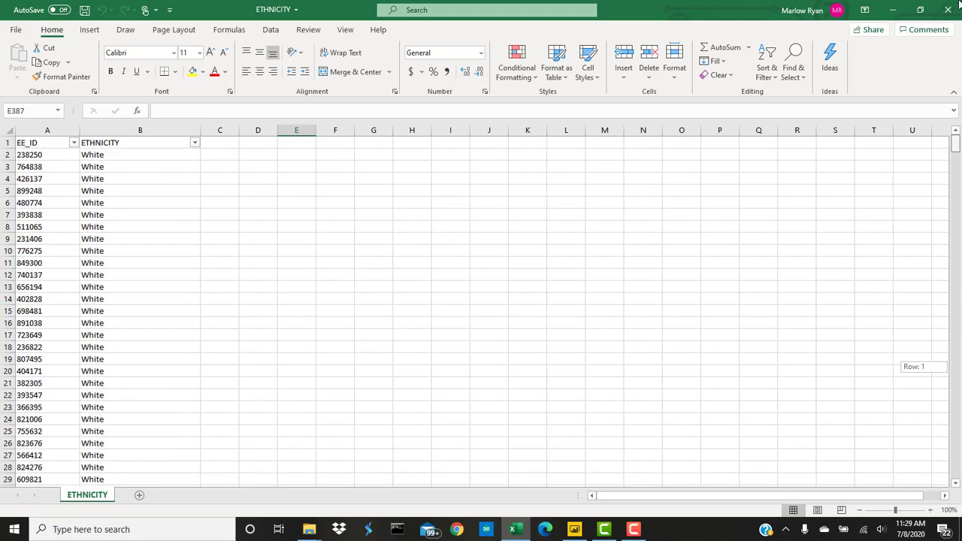
left_click(54, 144)
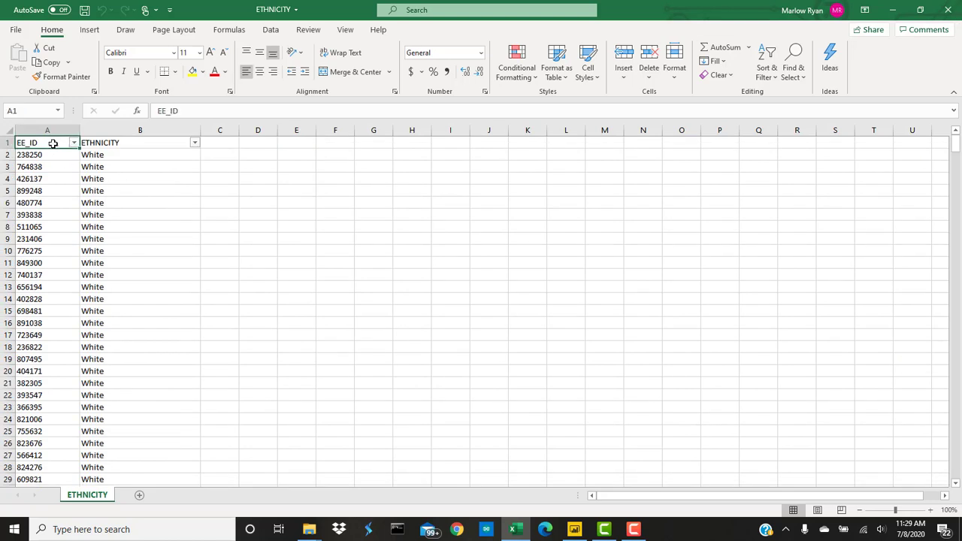
left_click(125, 142)
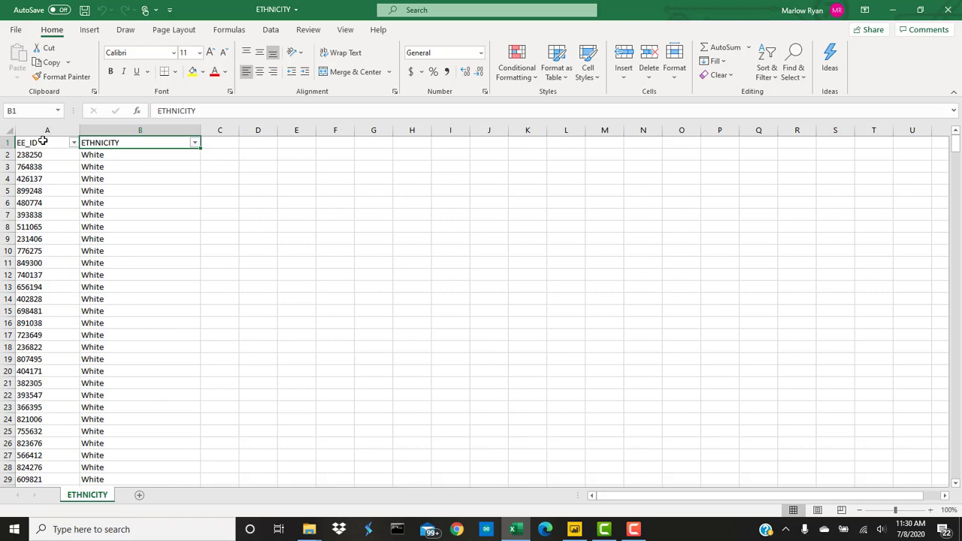
left_click_drag(43, 141, 142, 142)
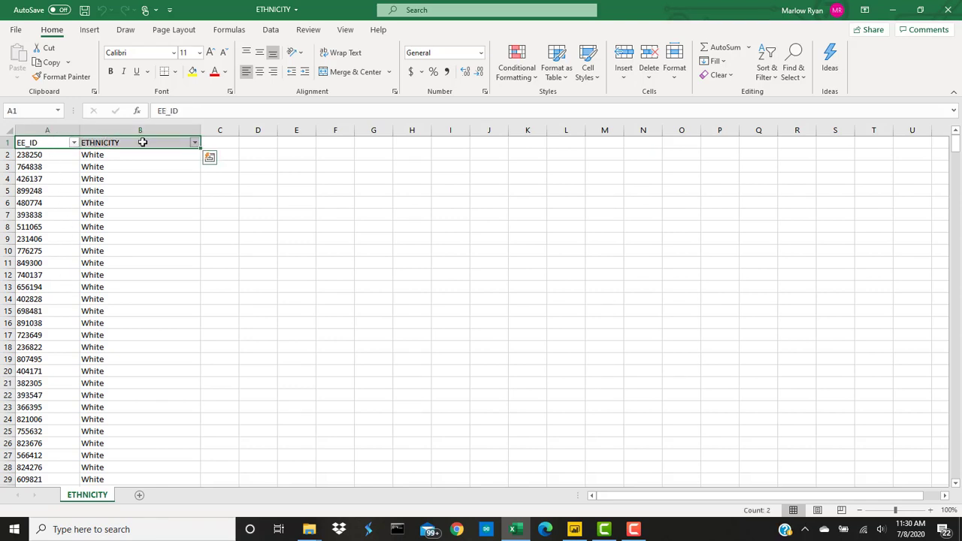
key("ctrl+shift+Down")
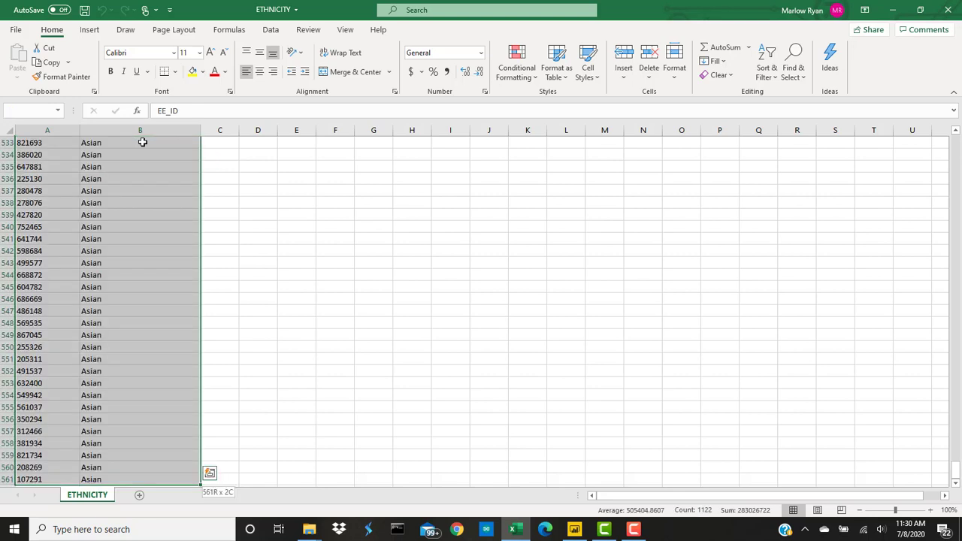
Step: Format ETHNICITY's A1:B561 range as a table with headers, using the first Light style
left_click(556, 71)
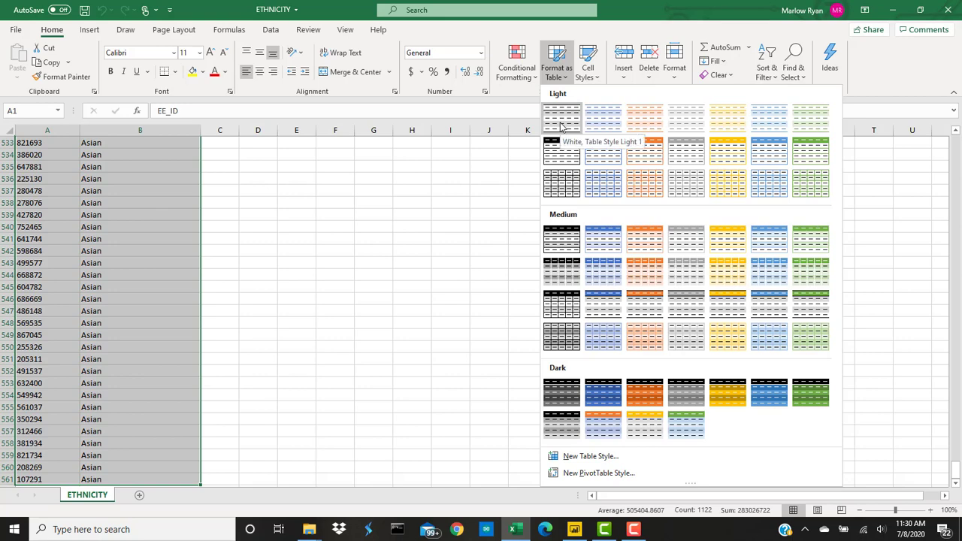
left_click(564, 124)
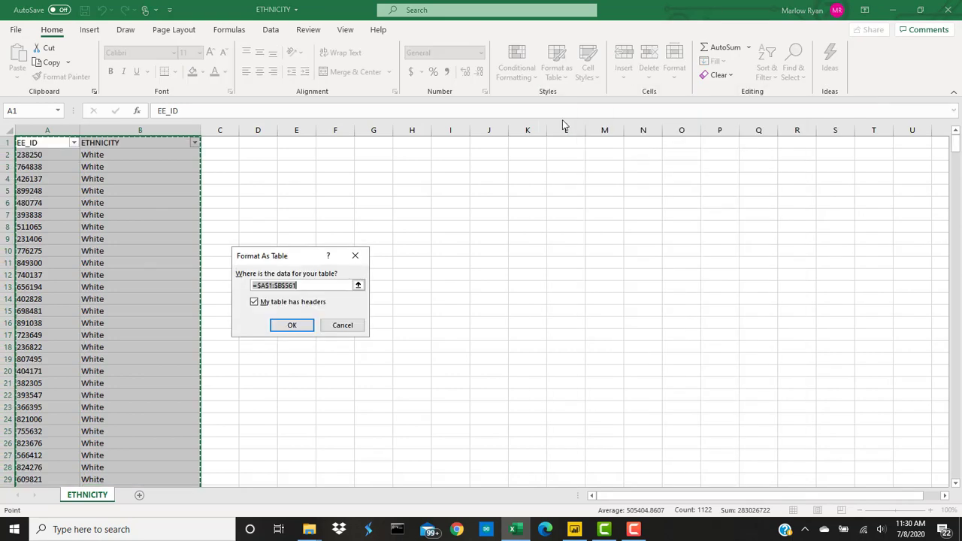
left_click(284, 327)
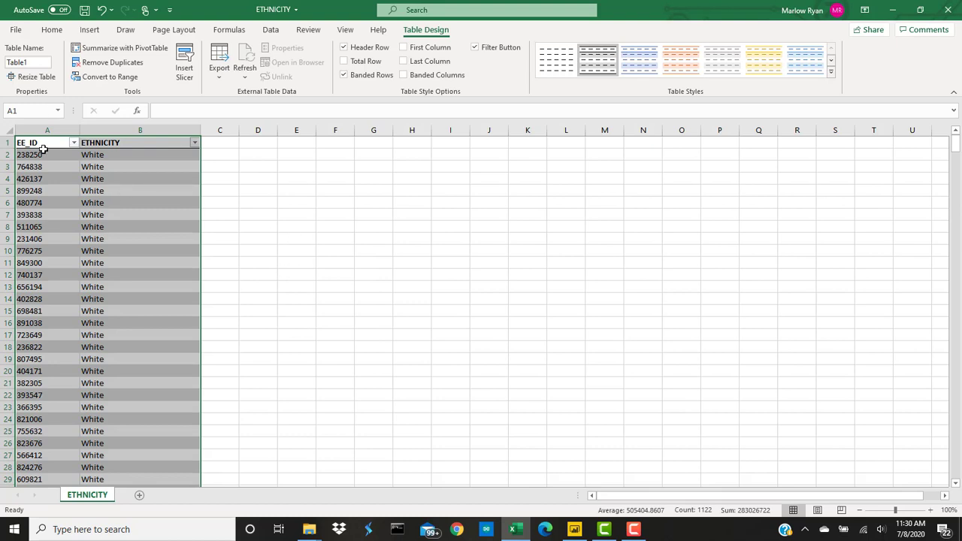
Step: Save ETHNICITY into DATA\FOUNDATIONAL_FORMATTED, then close the workbook
left_click(16, 30)
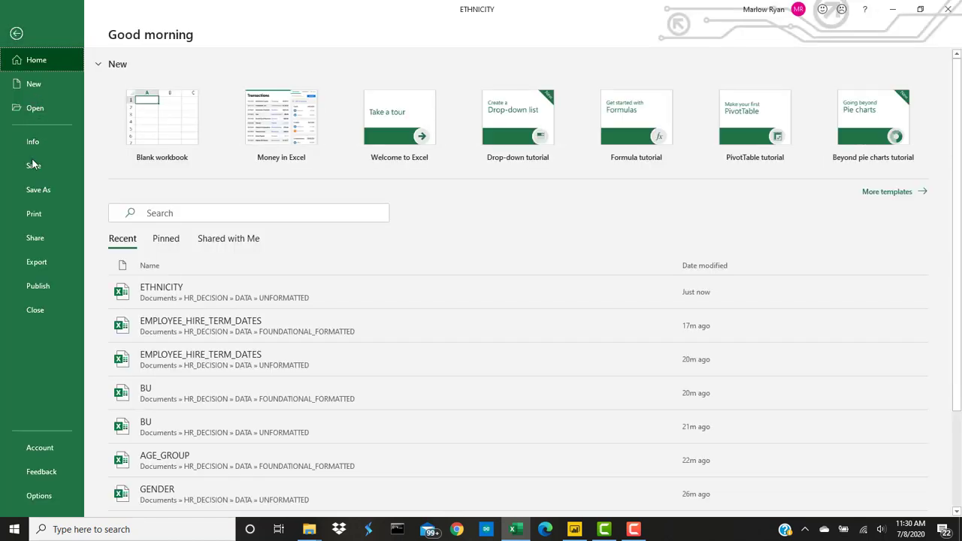
left_click(34, 191)
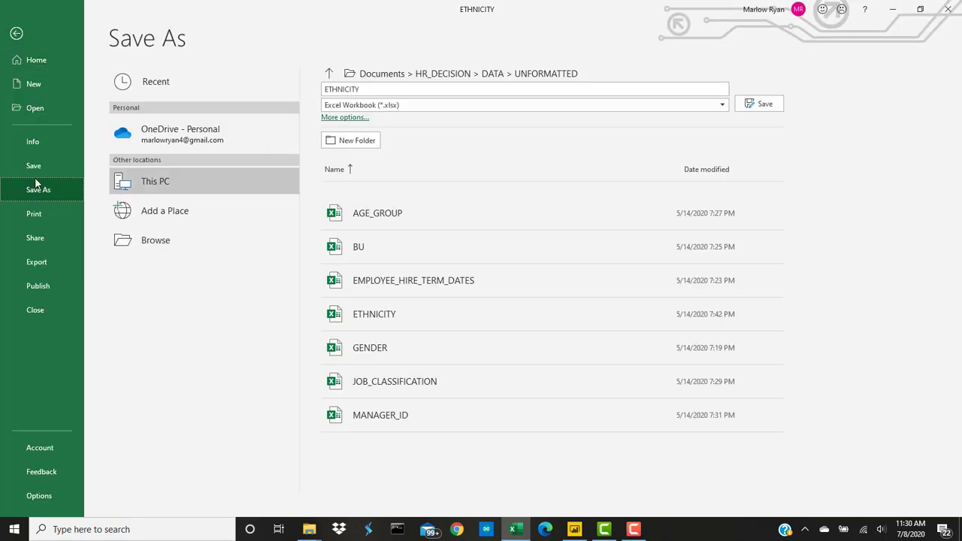
left_click(351, 75)
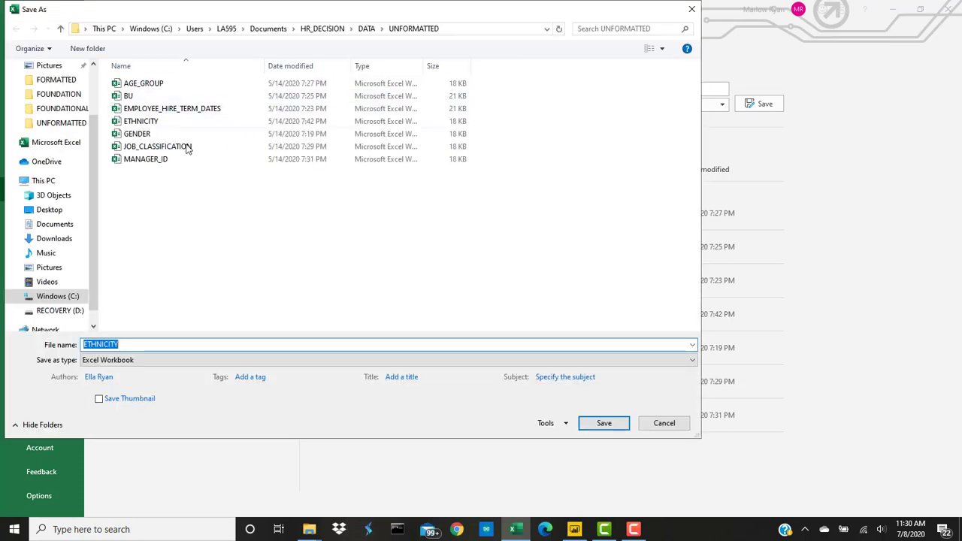
left_click(342, 29)
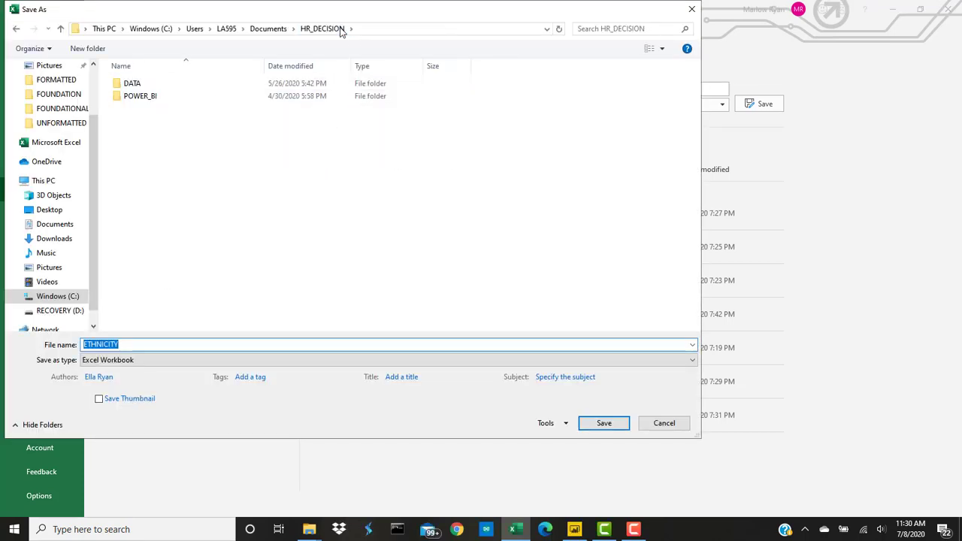
double_click(129, 84)
double_click(154, 97)
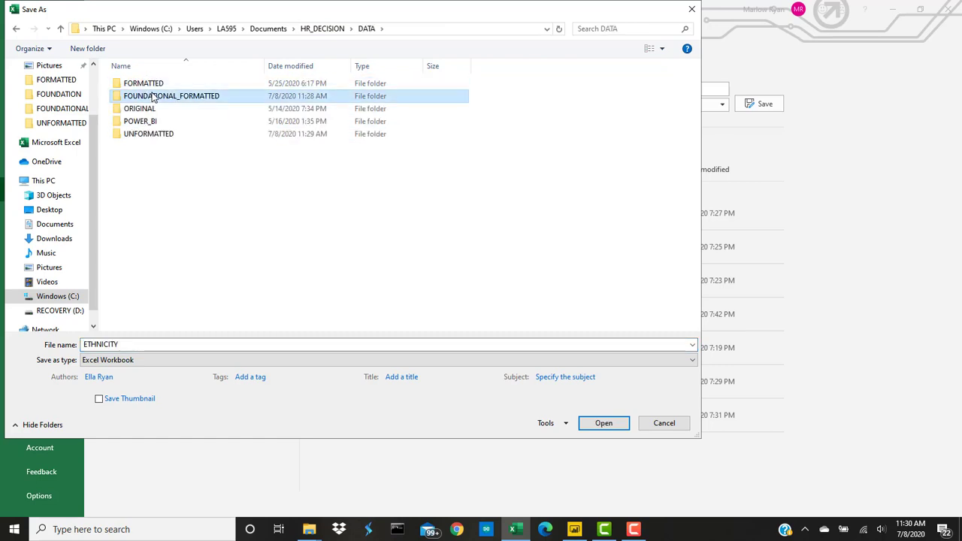
left_click(605, 424)
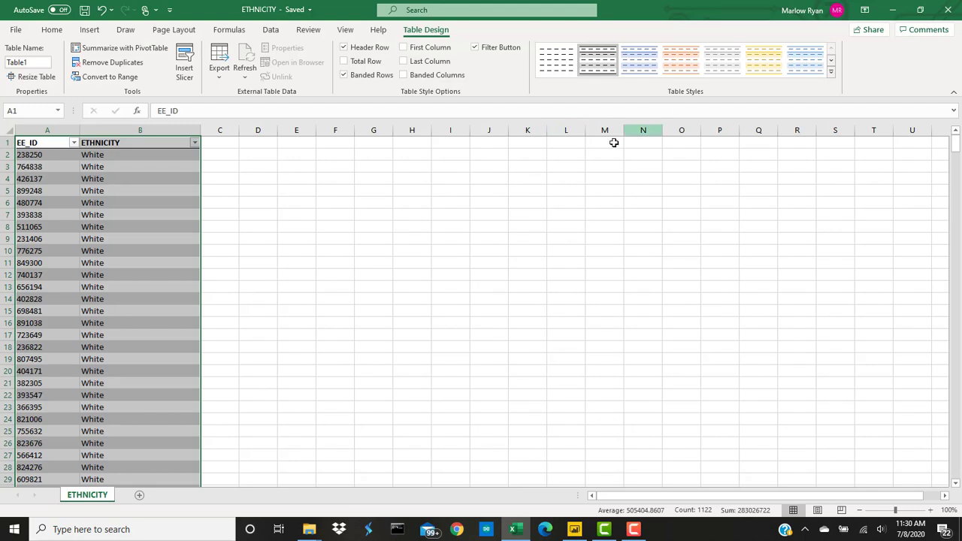
left_click(948, 9)
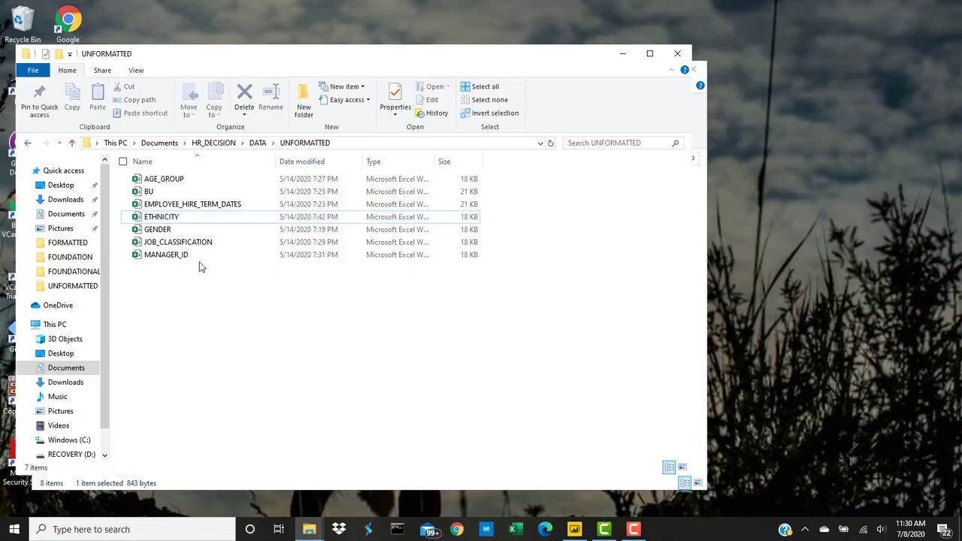
Step: Open GENDER and select its EE_ID and Gender data from A1 to B561
double_click(160, 234)
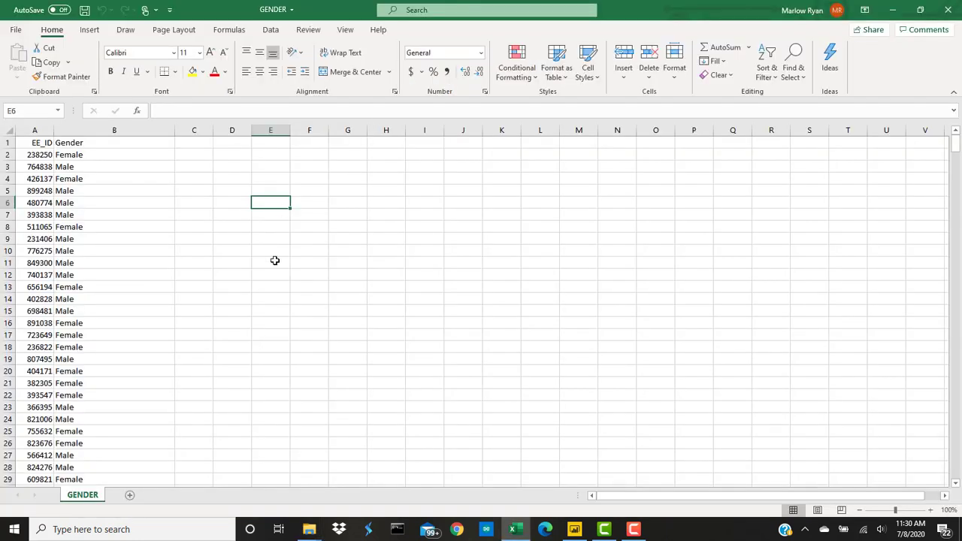
left_click(36, 143)
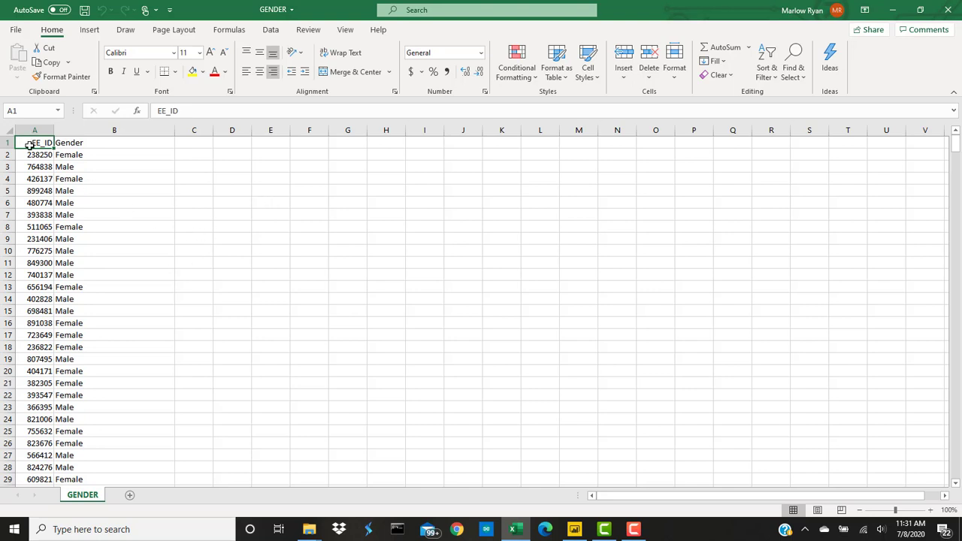
left_click(96, 141)
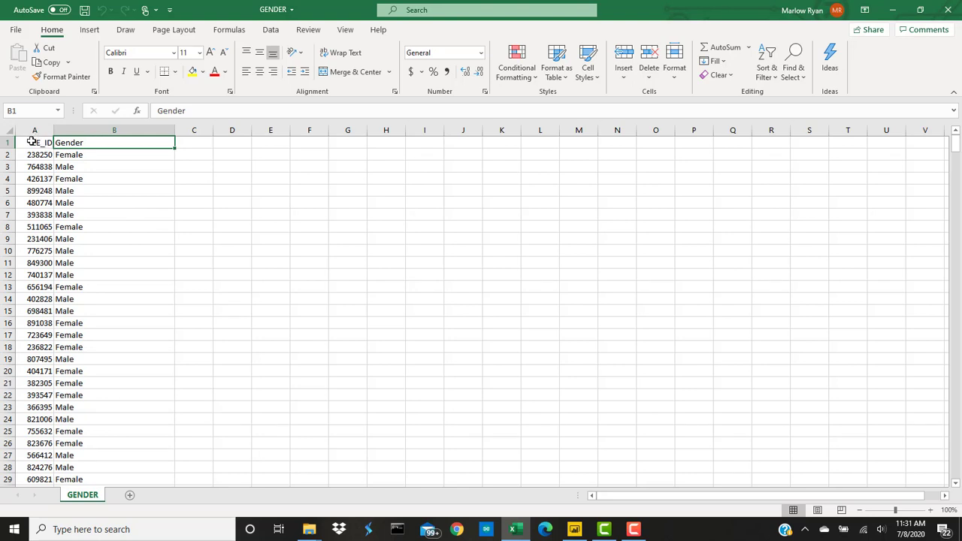
left_click_drag(30, 141, 84, 142)
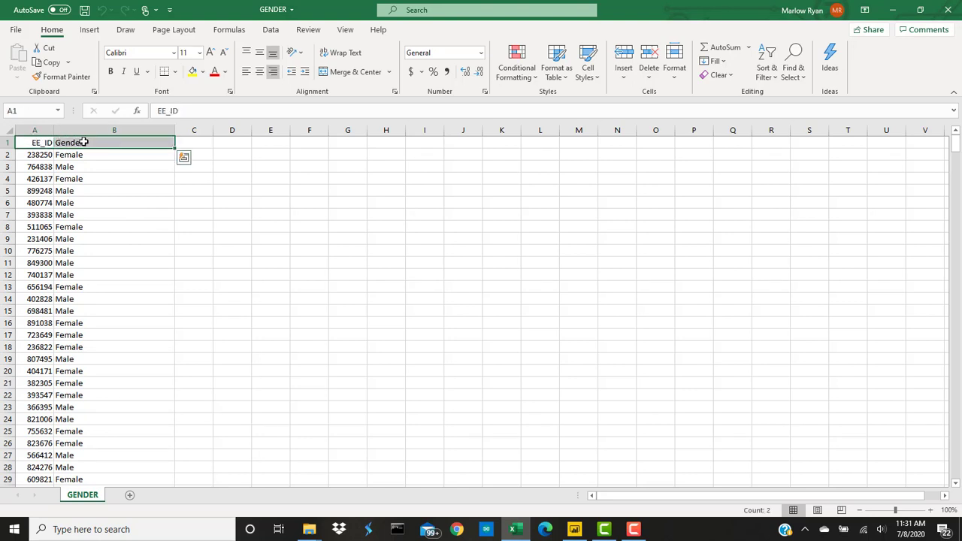
key("shift+Page_Down")
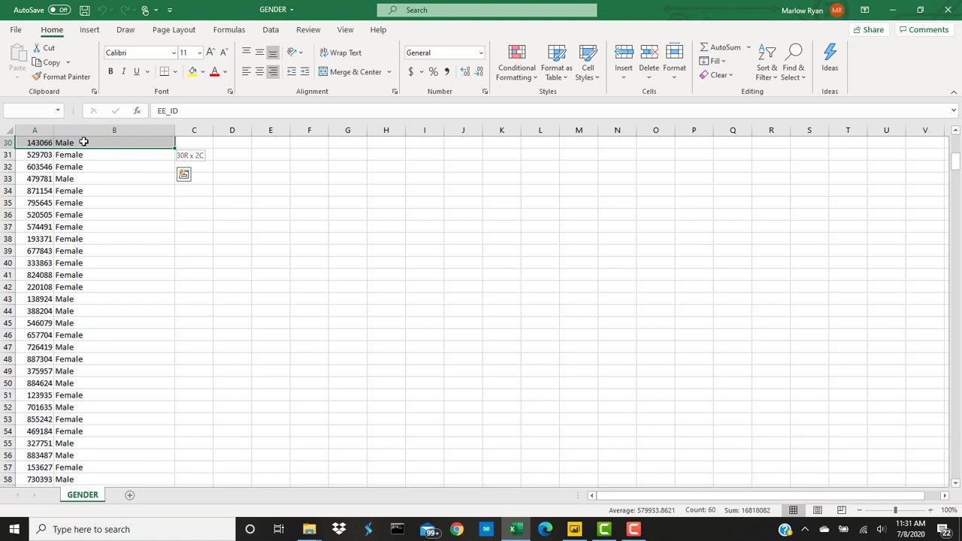
key("ctrl+shift+Down")
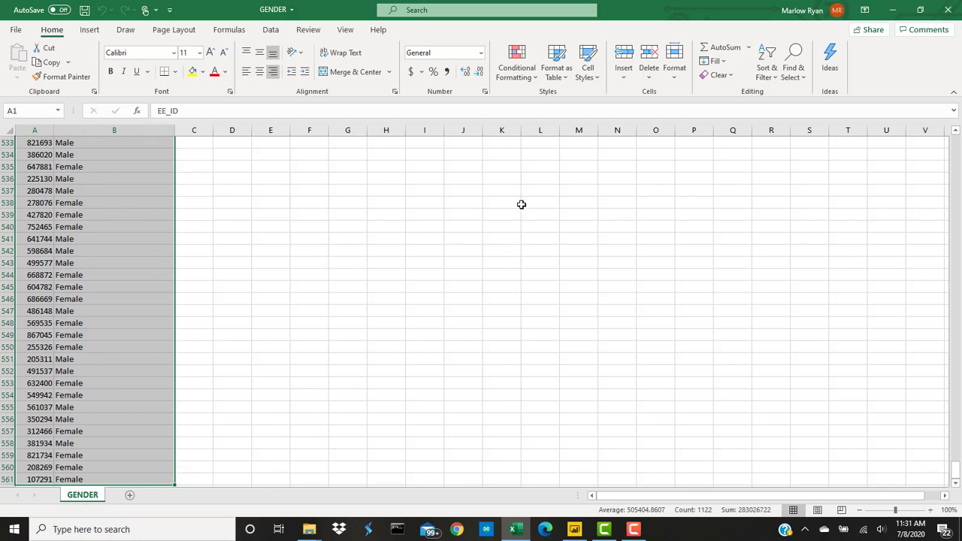
Step: Format the GENDER data as a table with headers in the first Light style
left_click(563, 77)
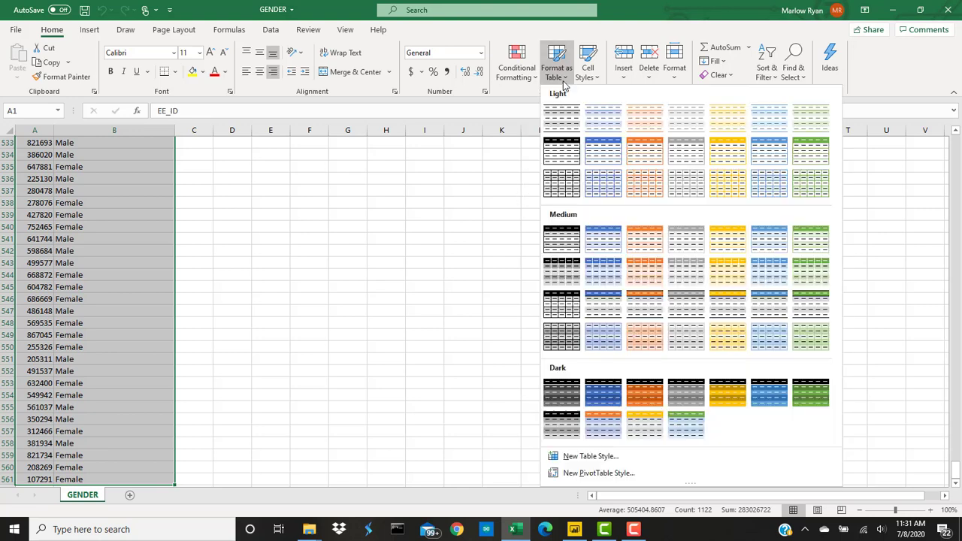
left_click(560, 121)
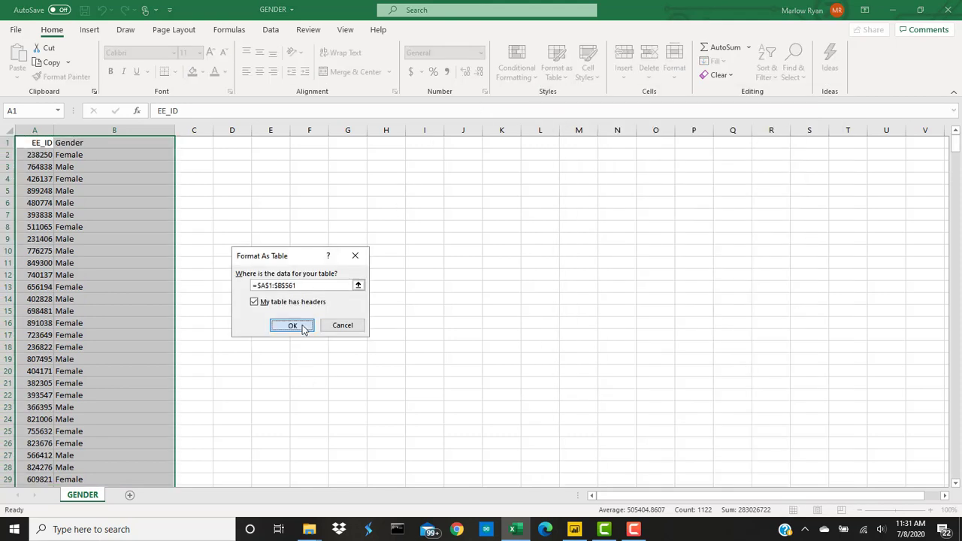
left_click(302, 324)
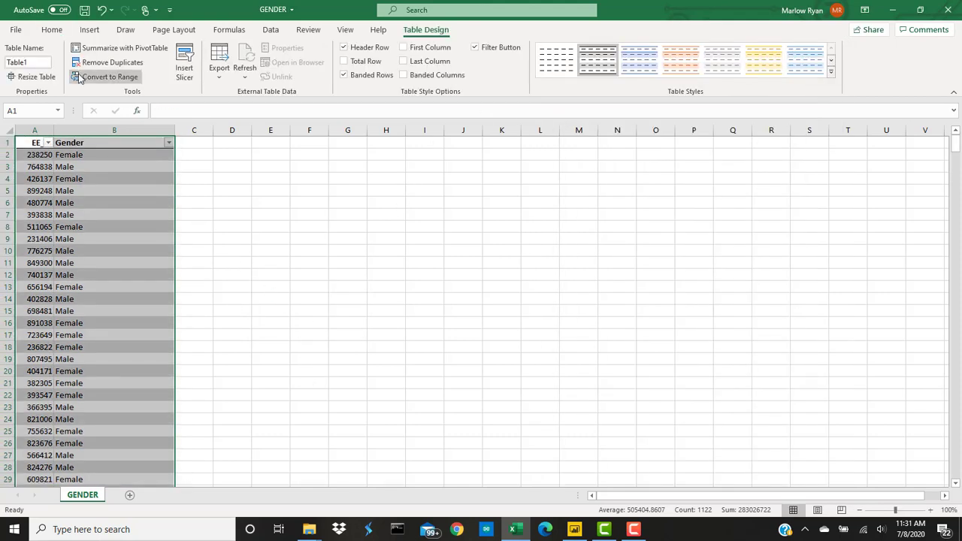
Step: Save GENDER into DATA\FOUNDATIONAL_FORMATTED
left_click(27, 30)
left_click(40, 191)
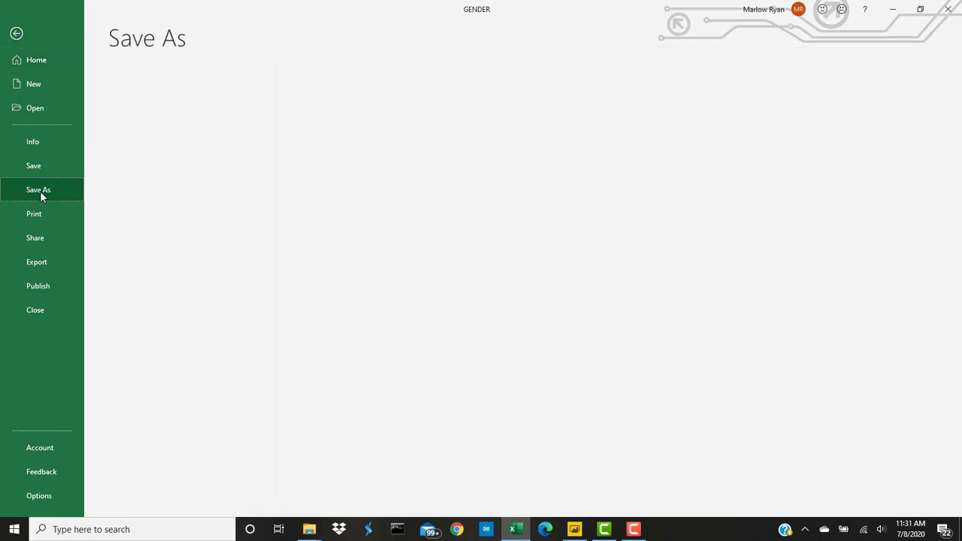
left_click(365, 78)
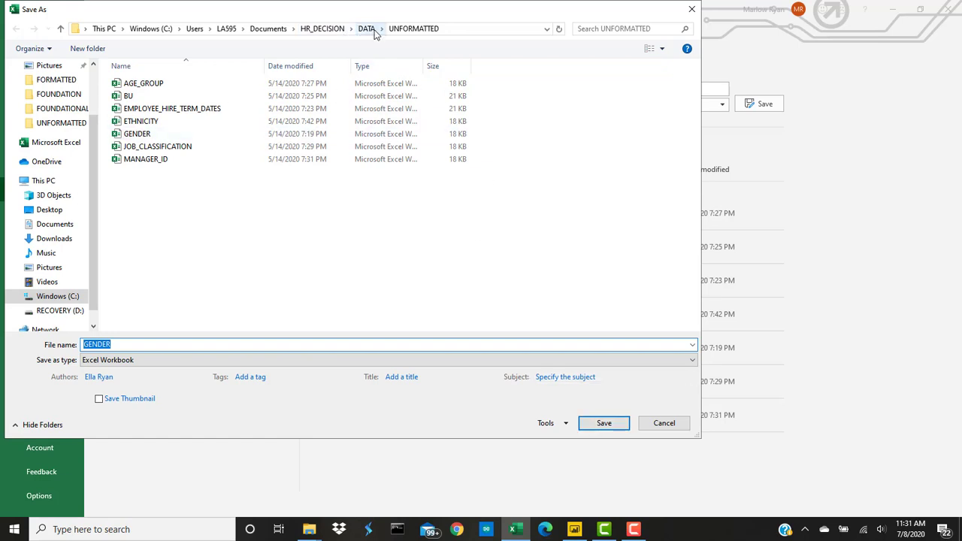
left_click(367, 29)
double_click(176, 96)
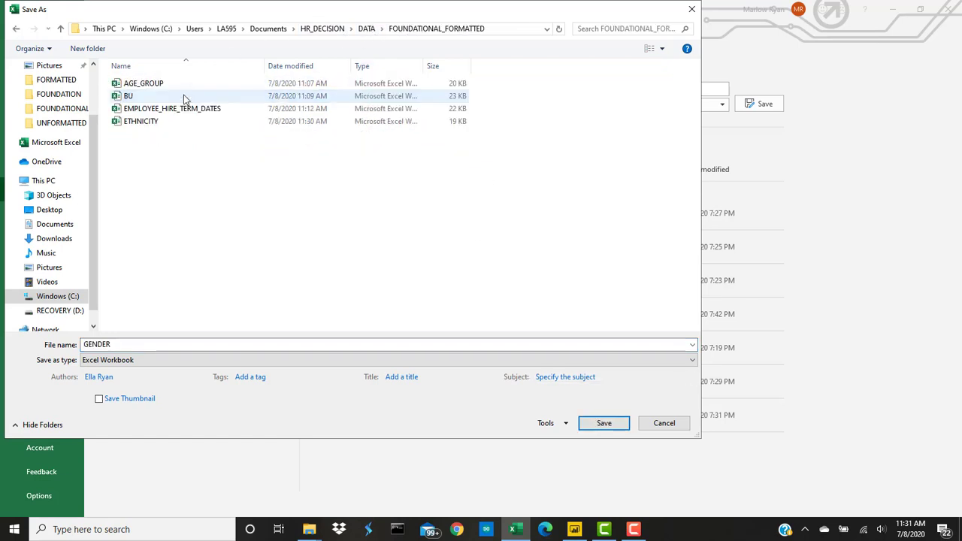
left_click(610, 424)
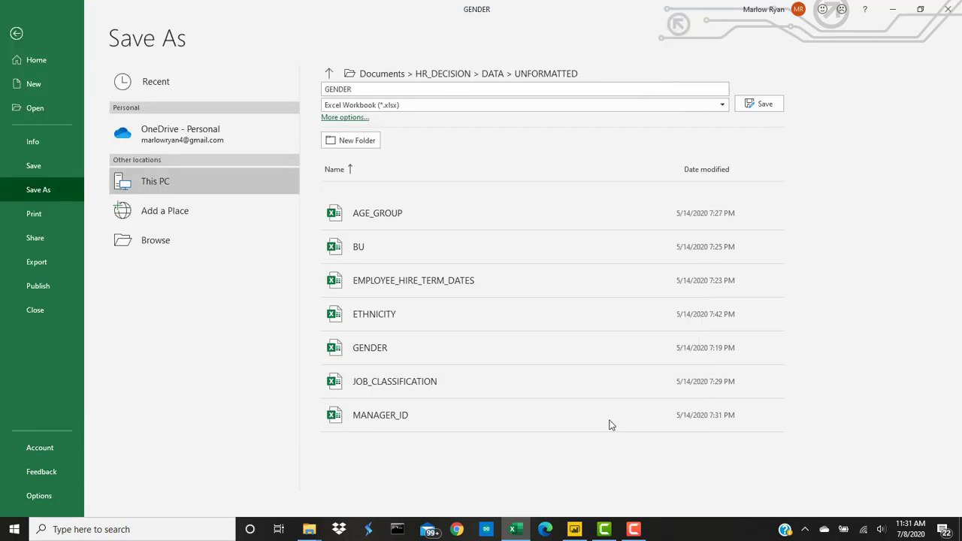
Step: Select the first Gender values B2:B14 and matching employee IDs in column A
left_click(115, 155)
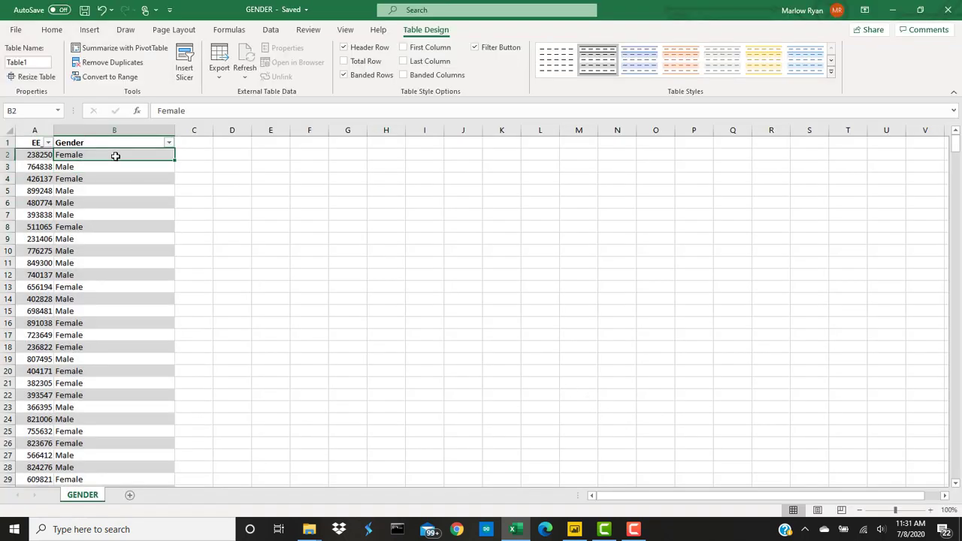
left_click_drag(115, 155, 125, 278)
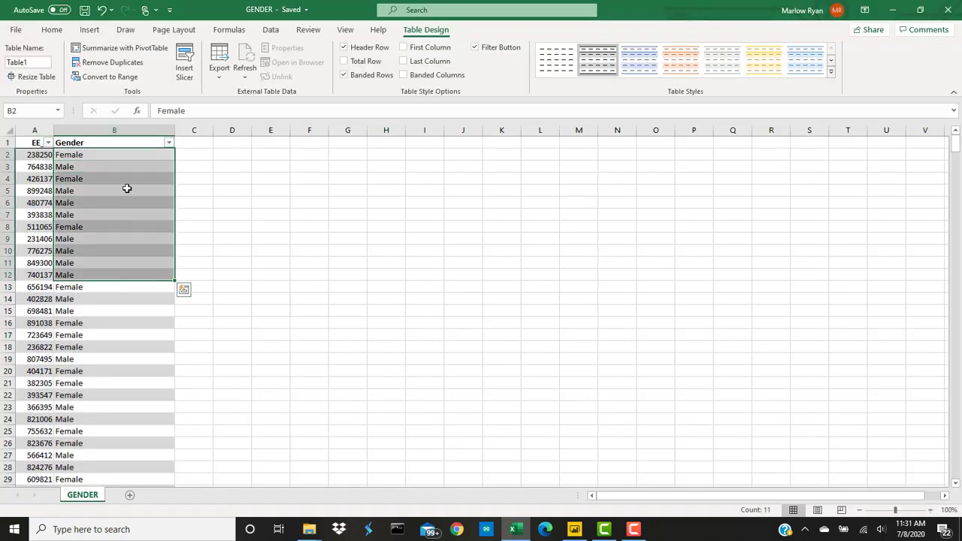
left_click_drag(34, 155, 41, 298)
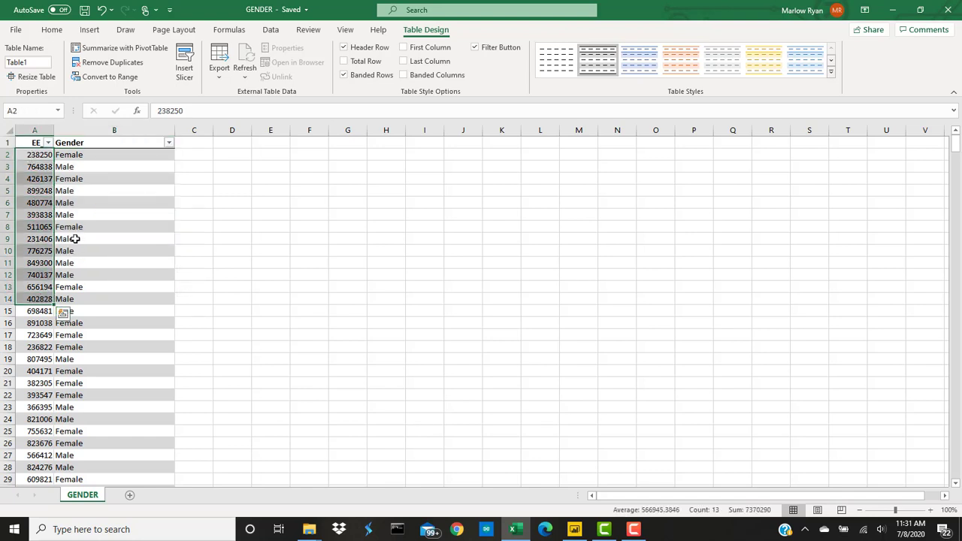
left_click_drag(111, 159, 124, 299)
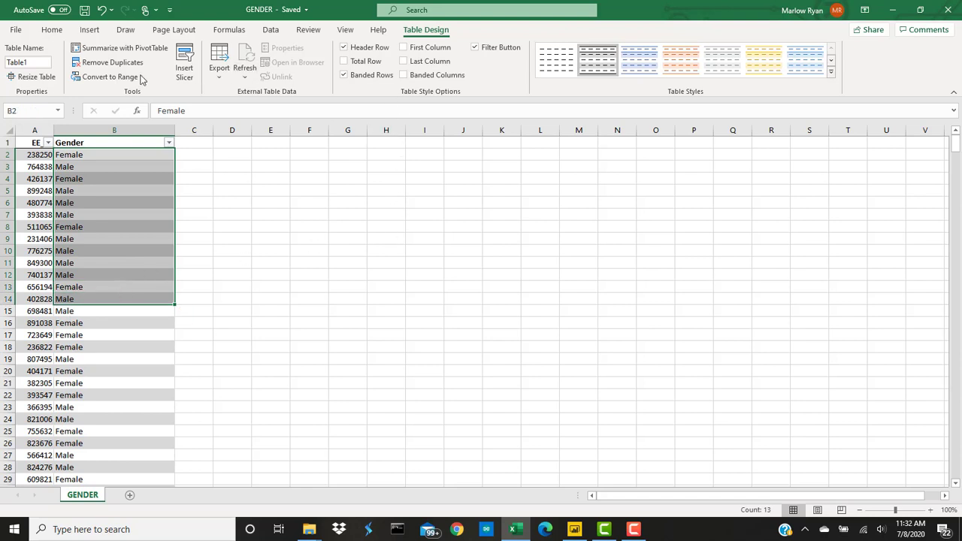
Step: Close GENDER, open JOB_CLASSIFICATION and select its EE_ID and JOB CLASSIFICATION data A1:B561
left_click(948, 12)
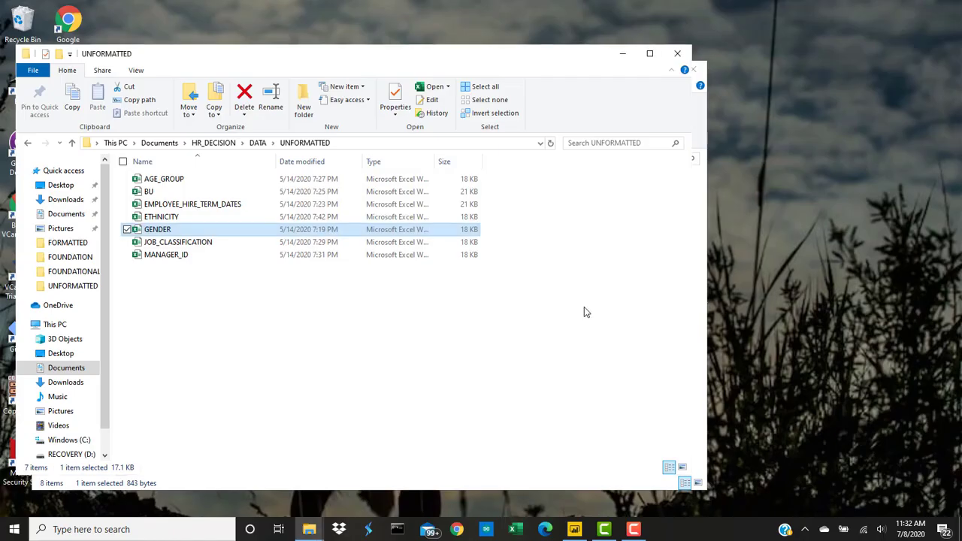
double_click(205, 245)
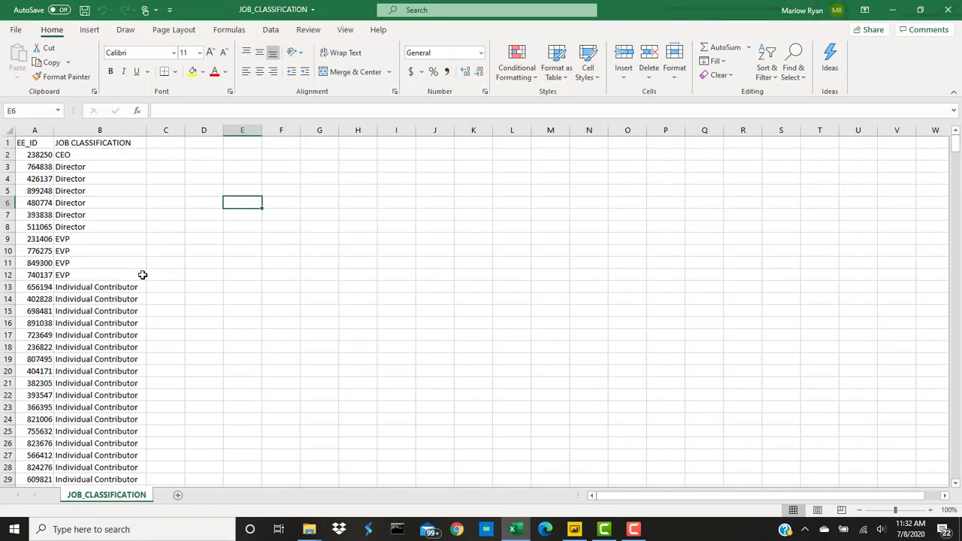
left_click(42, 142)
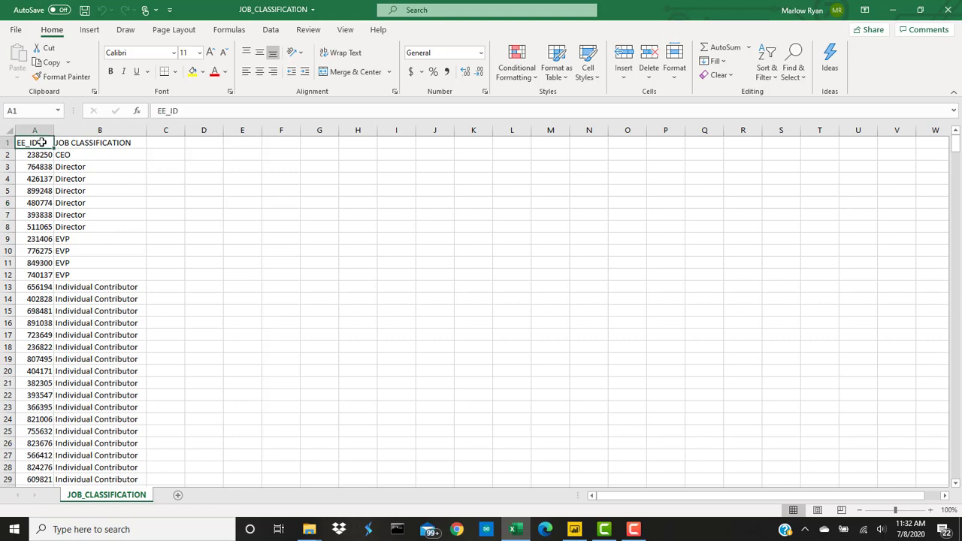
left_click(131, 143)
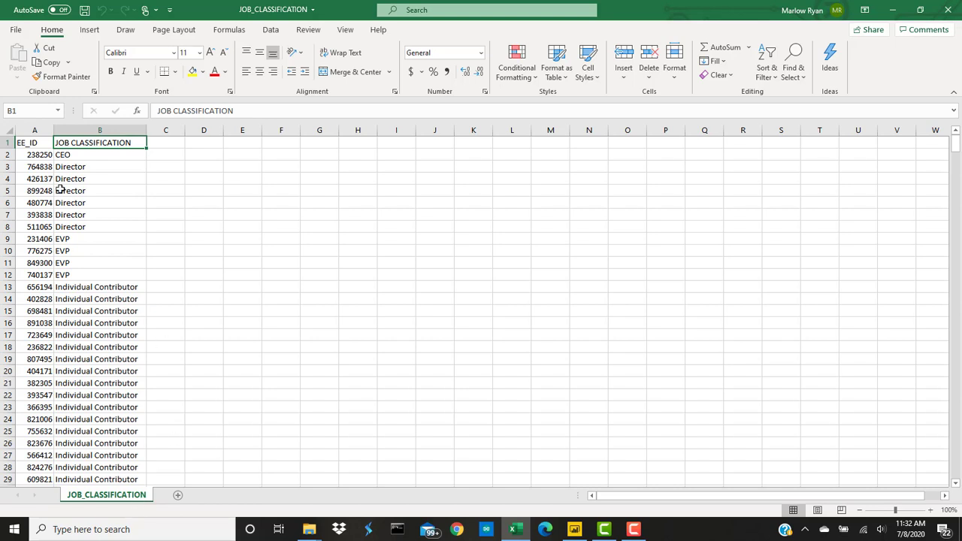
left_click_drag(30, 141, 90, 141)
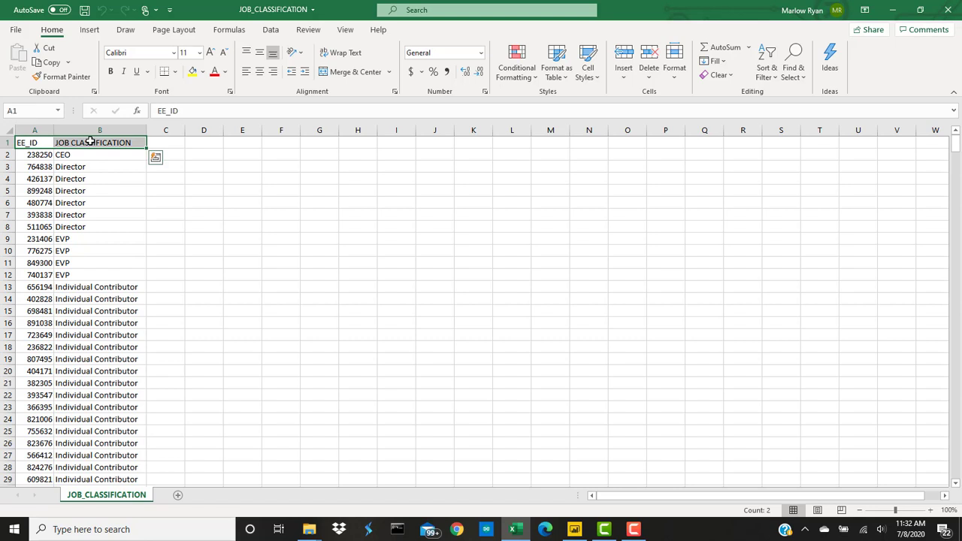
key("ctrl+shift+Down")
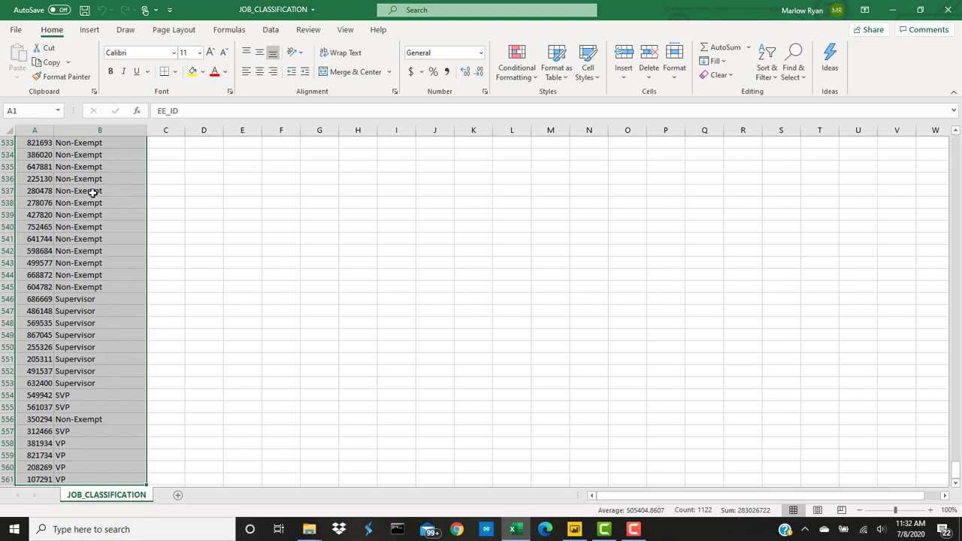
left_click_drag(109, 181, 116, 238)
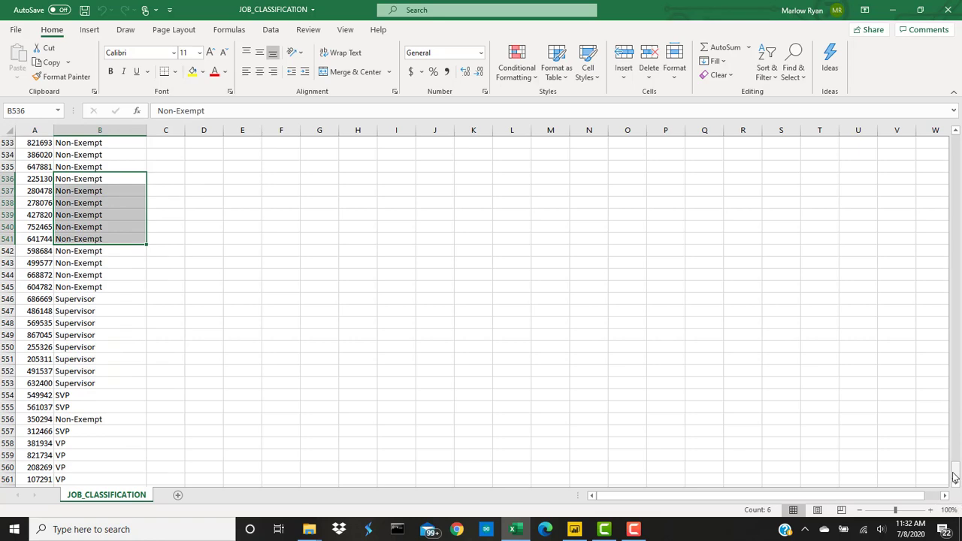
left_click_drag(955, 470, 948, 113)
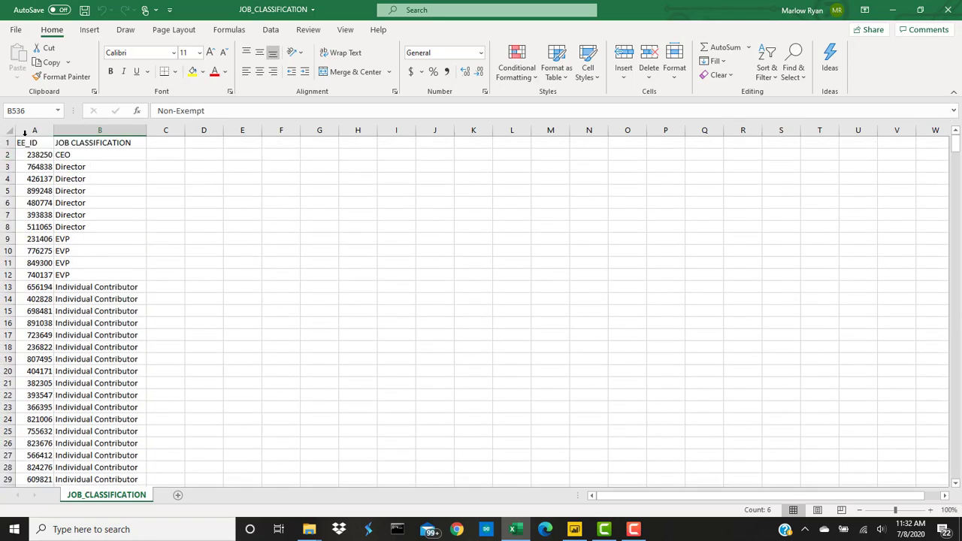
left_click_drag(30, 142, 86, 144)
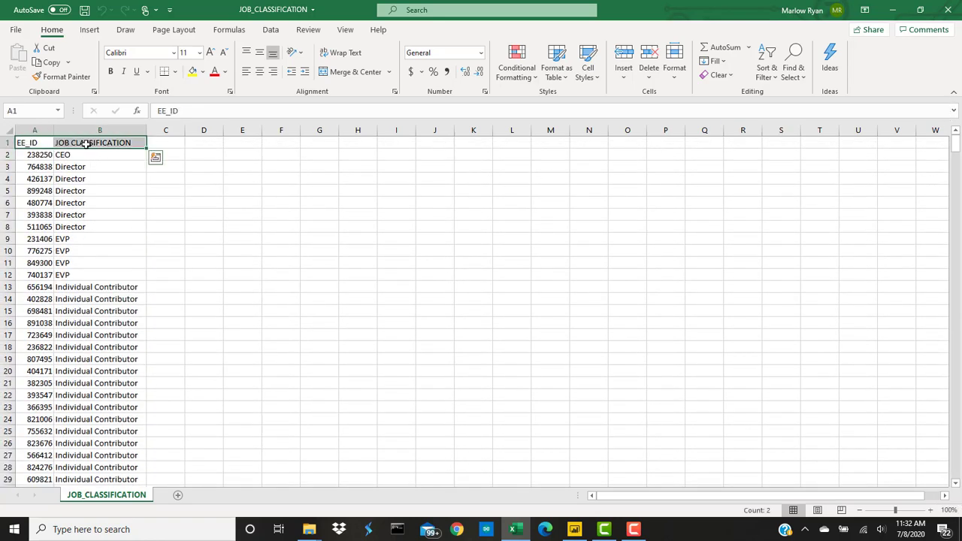
key("ctrl+shift+Down")
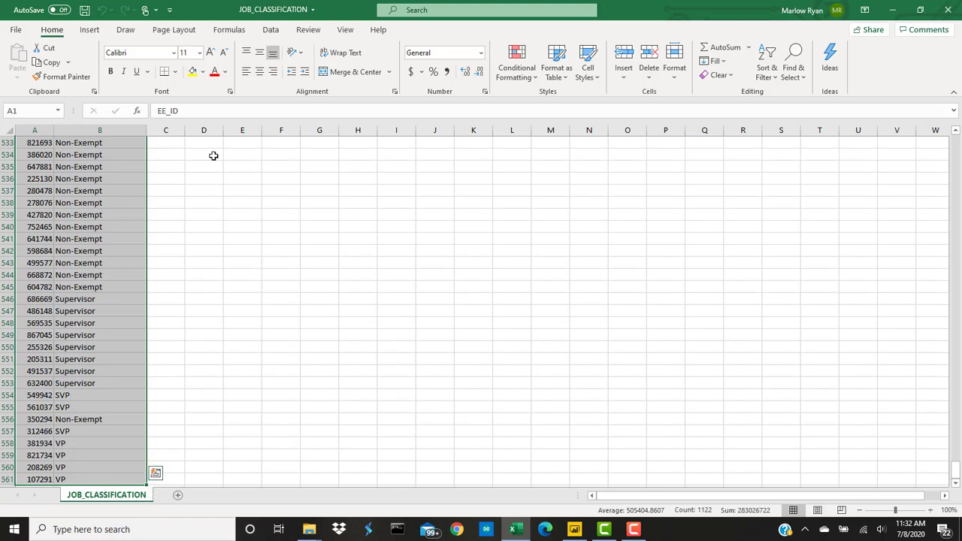
Step: Format A1:B561 as a table with headers in the first Light style
left_click(556, 66)
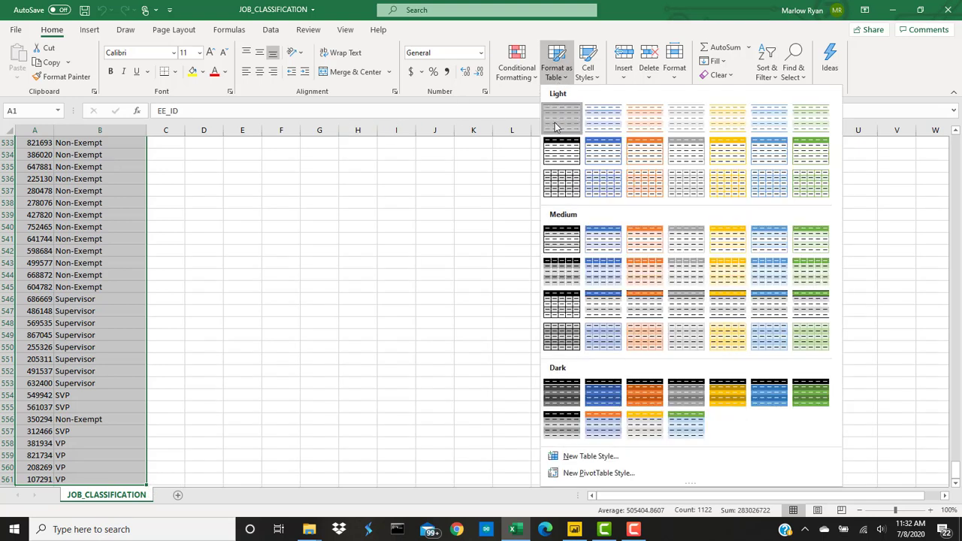
left_click(554, 128)
left_click(303, 327)
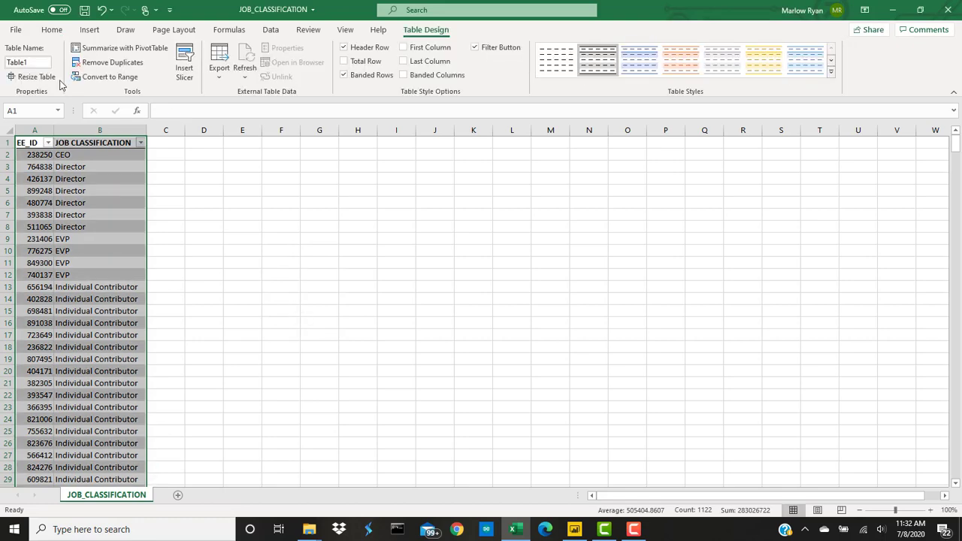
Step: Save JOB_CLASSIFICATION into DATA\FOUNDATIONAL_FORMATTED, then close the workbook
left_click(17, 30)
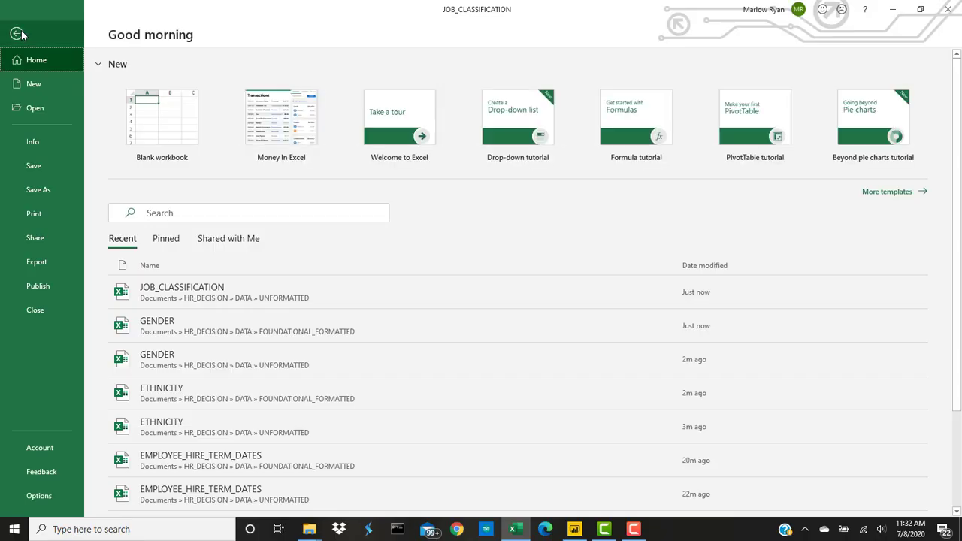
left_click(49, 188)
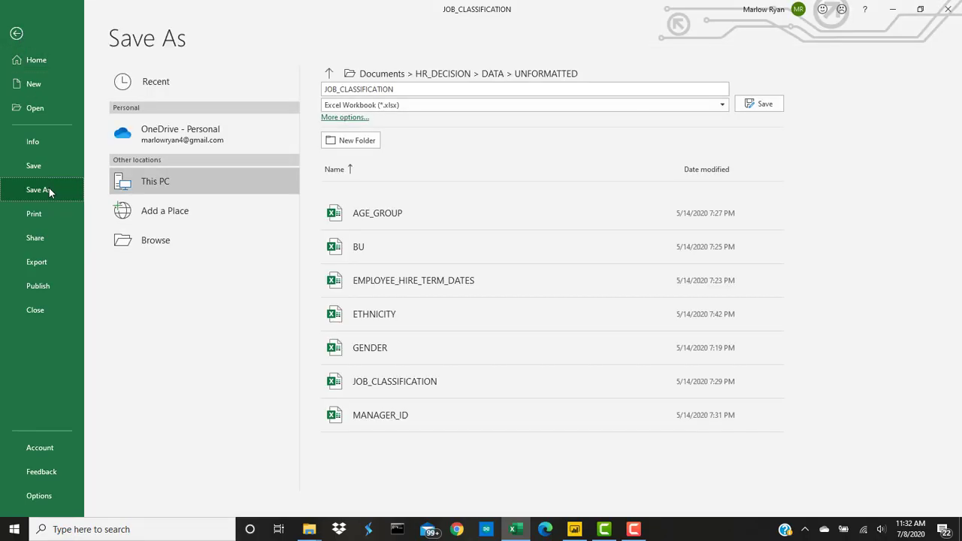
left_click(344, 70)
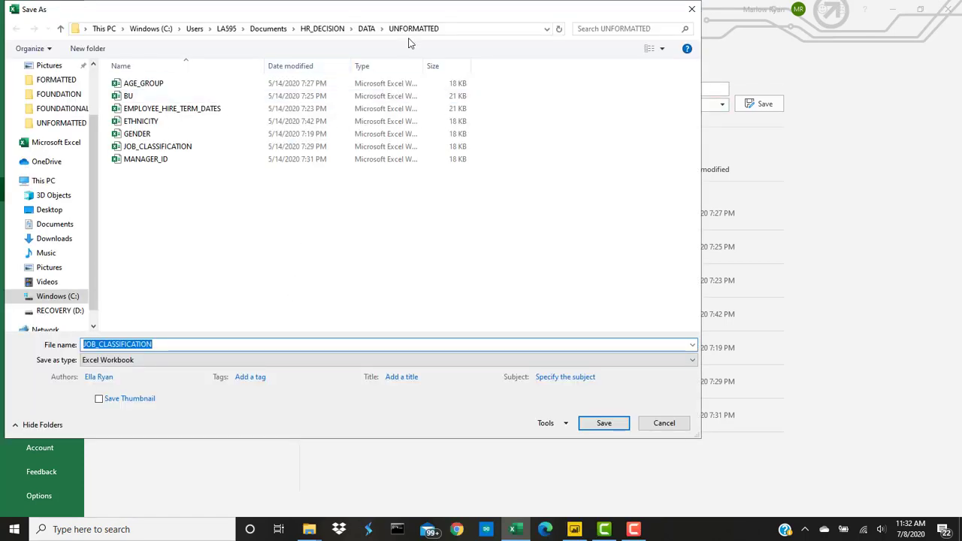
left_click(371, 28)
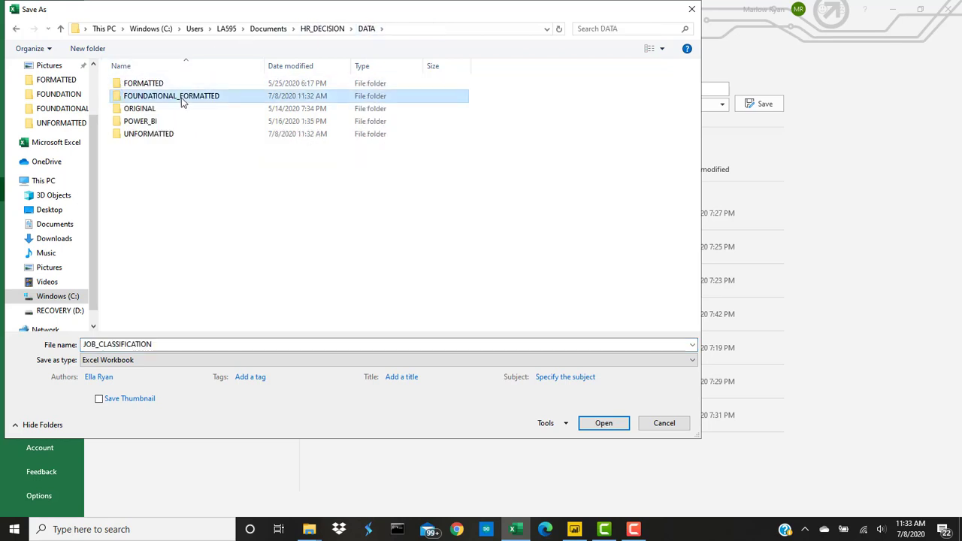
double_click(182, 97)
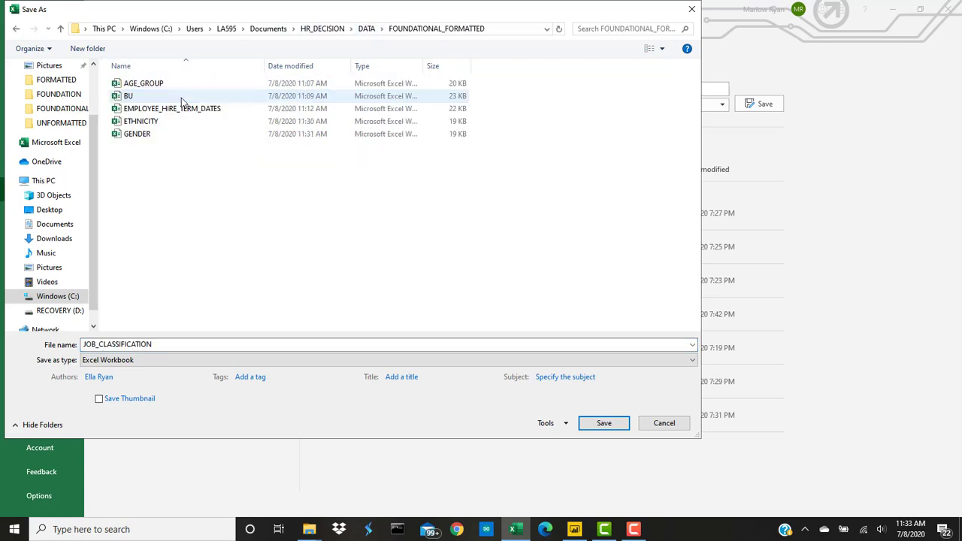
left_click(604, 423)
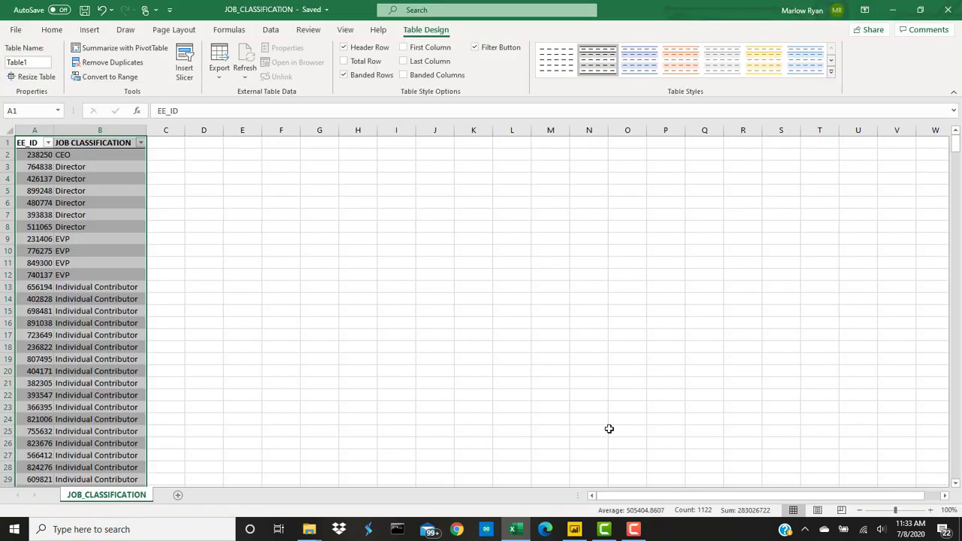
left_click(948, 10)
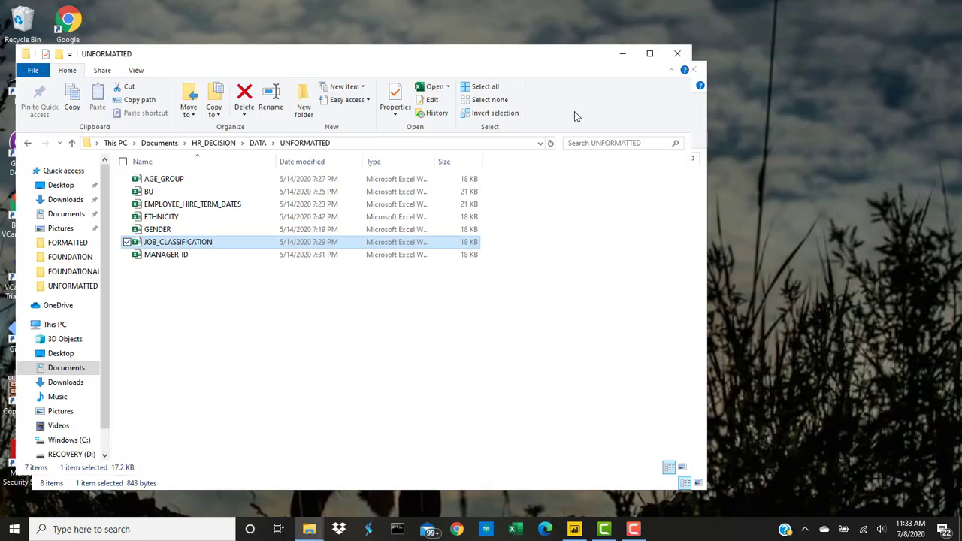
Step: Open MANAGER_ID and select its EE_ID and MNG_ID columns from A1 to B561
double_click(178, 255)
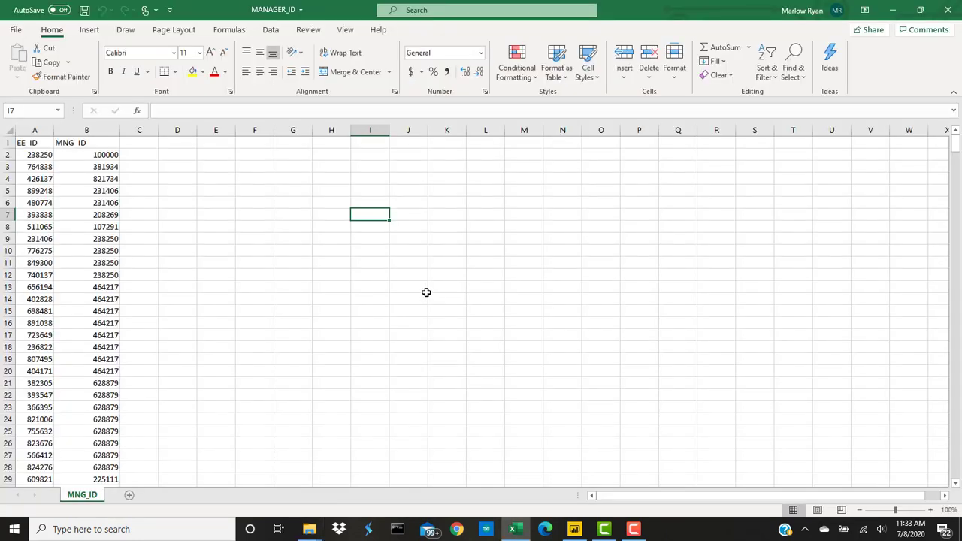
left_click(37, 143)
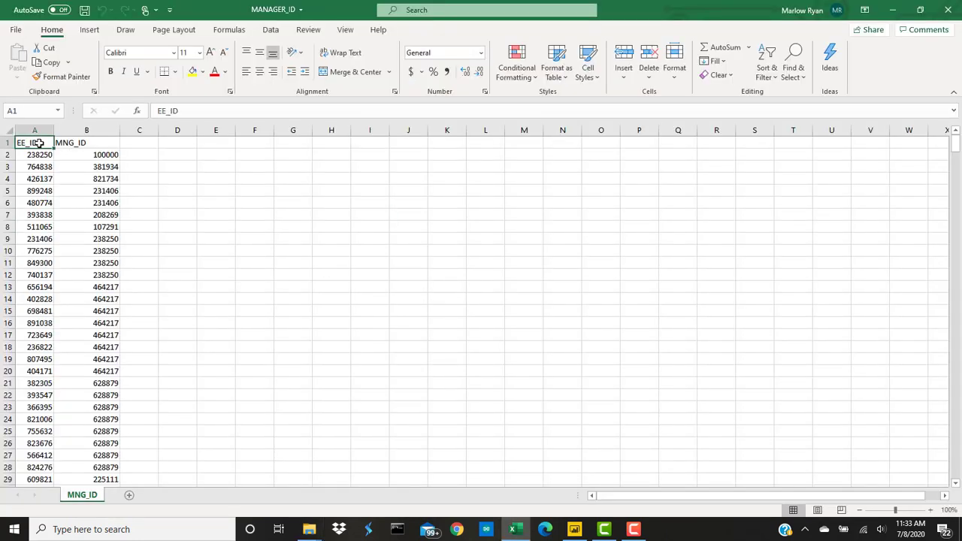
left_click(82, 143)
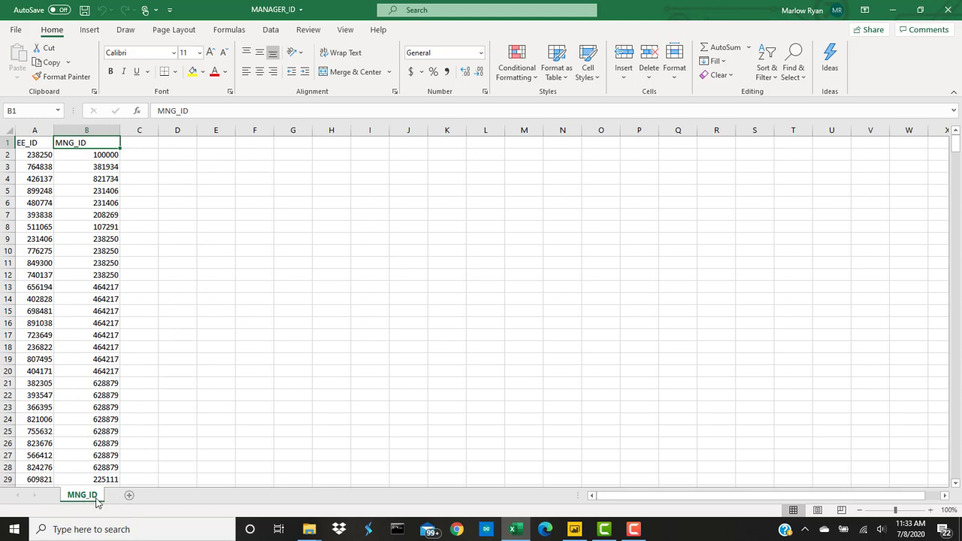
left_click(41, 156)
left_click_drag(42, 155, 60, 293)
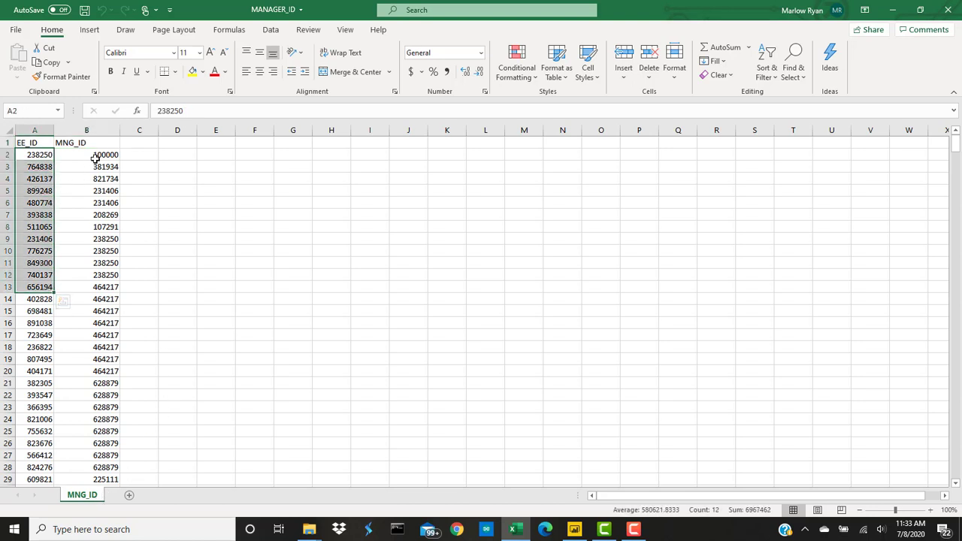
left_click_drag(95, 156, 122, 300)
left_click(216, 263)
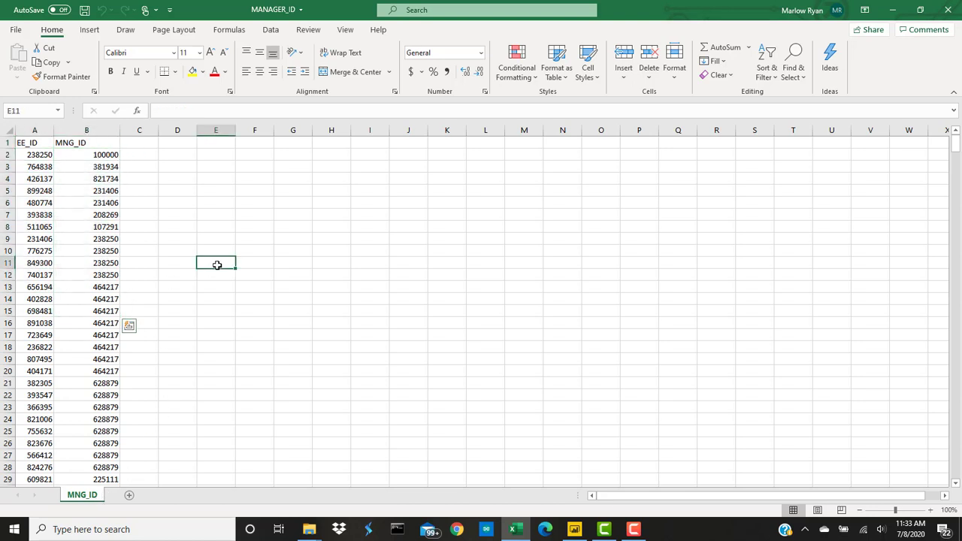
left_click_drag(36, 143, 104, 145)
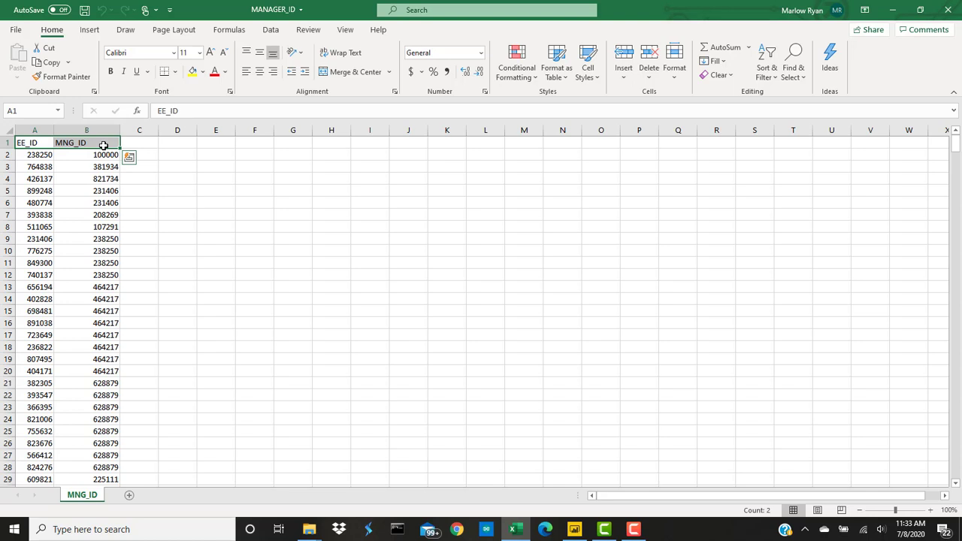
key("ctrl+shift+Down")
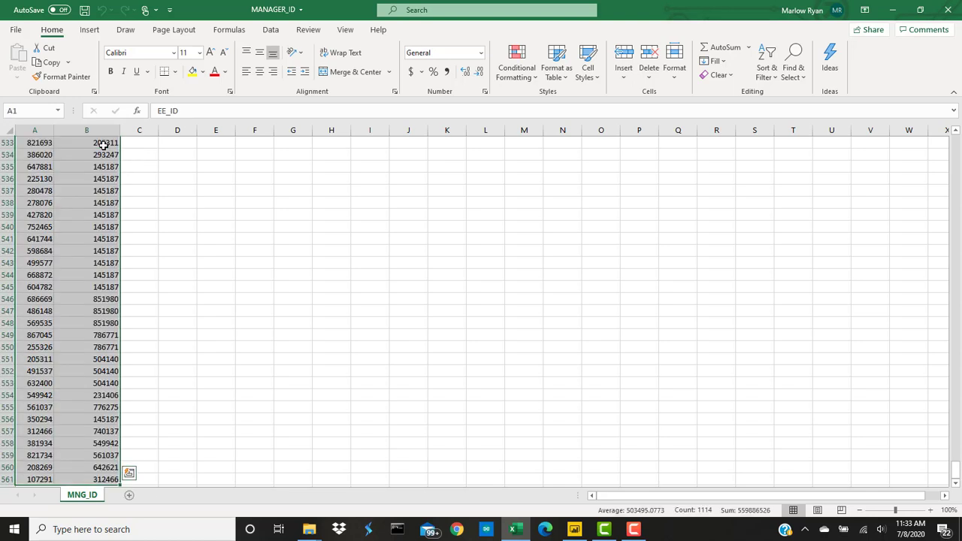
scroll(336, 224, "down", 1)
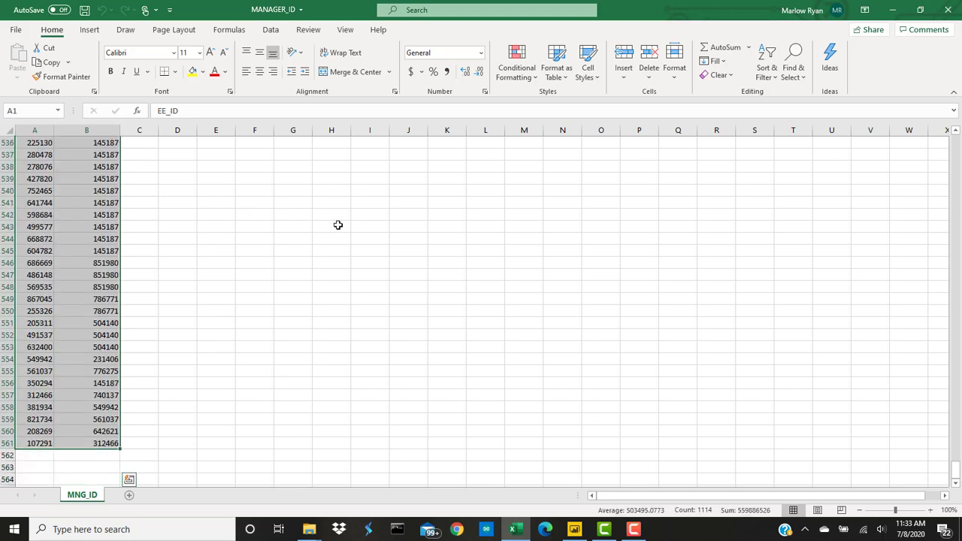
scroll(337, 224, "up", 3)
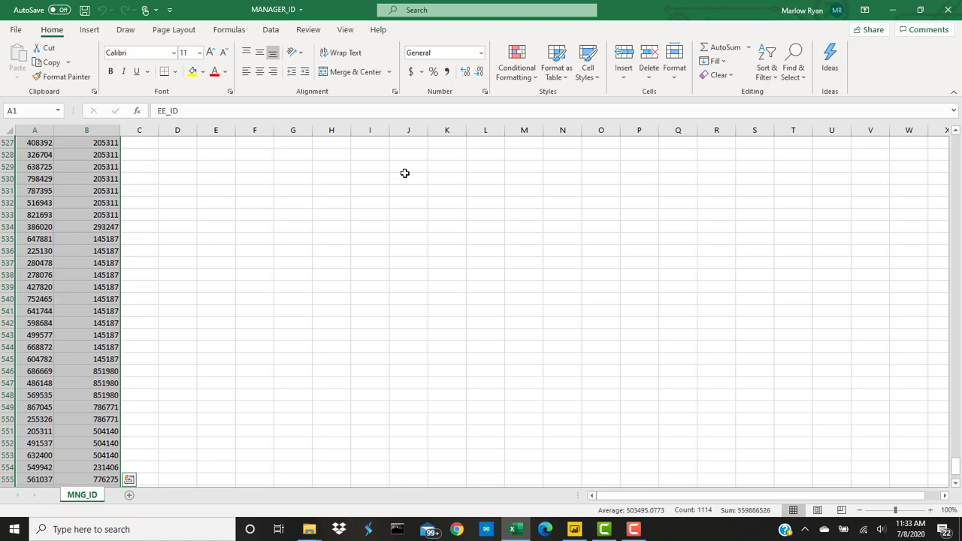
Step: Make A1:B561 into Table1 with headers, using the first Light table style
left_click(556, 66)
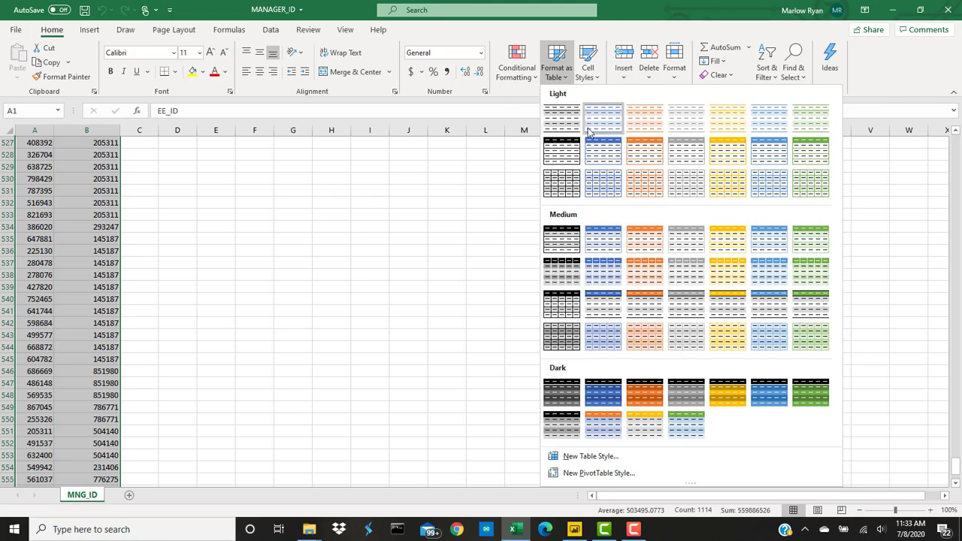
left_click(574, 124)
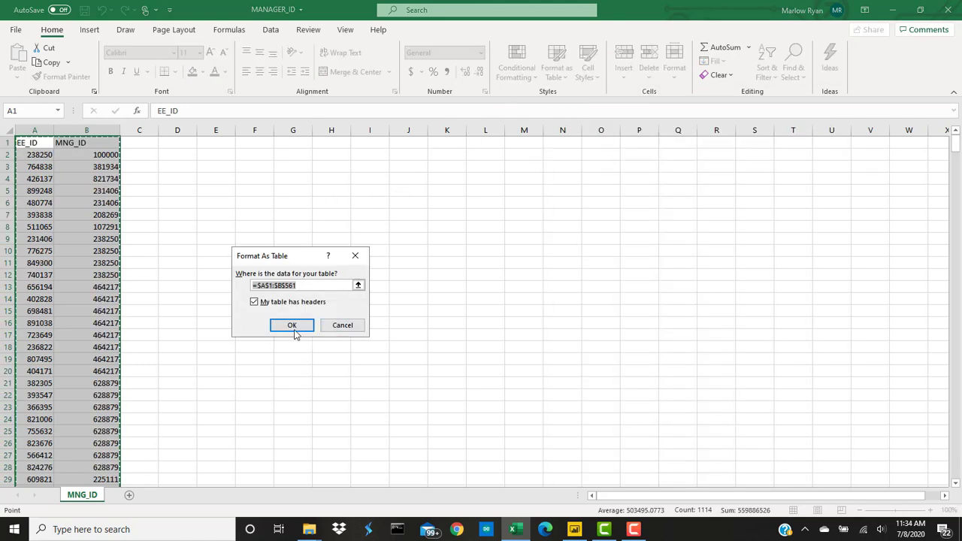
left_click(292, 326)
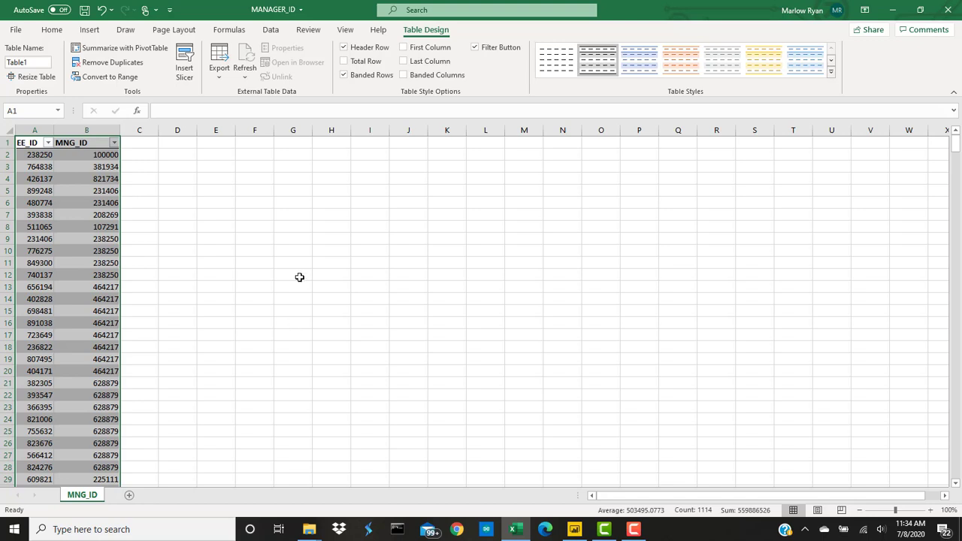
scroll(295, 324, "down", 13)
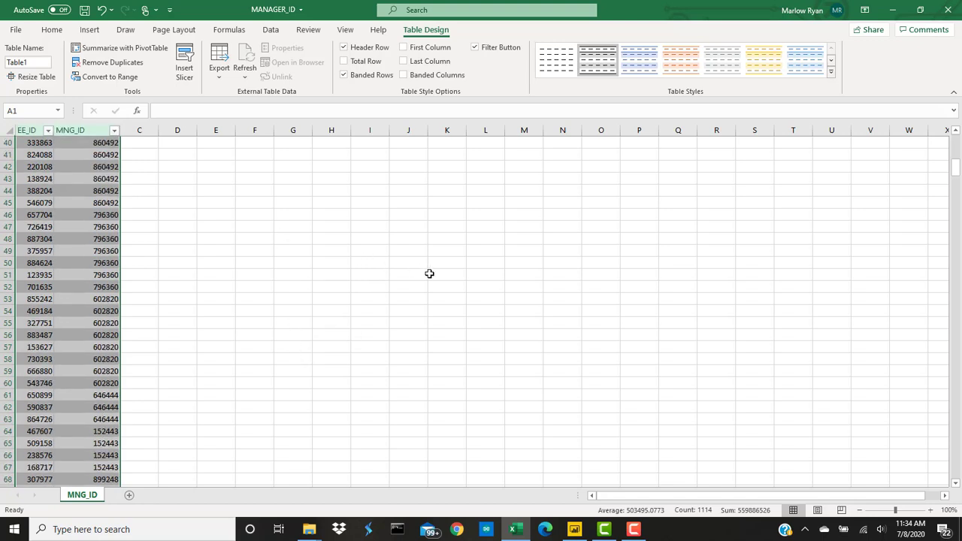
scroll(429, 274, "up", 13)
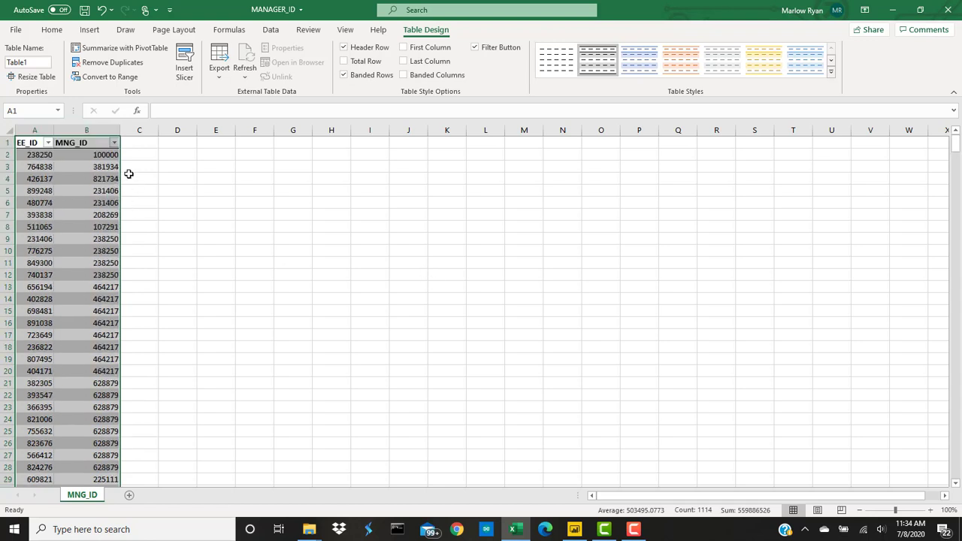
Step: Save MANAGER_ID into DATA\FOUNDATIONAL_FORMATTED
left_click(15, 30)
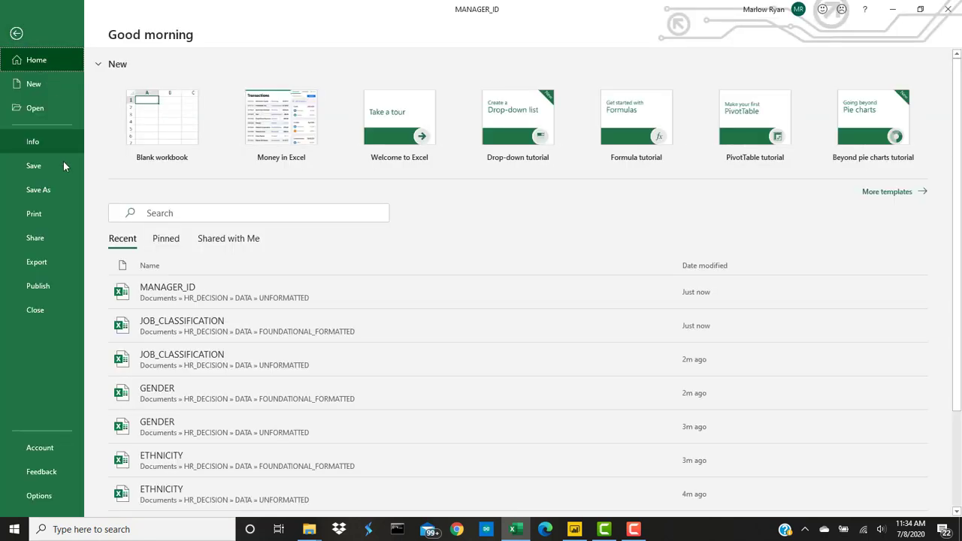
left_click(62, 190)
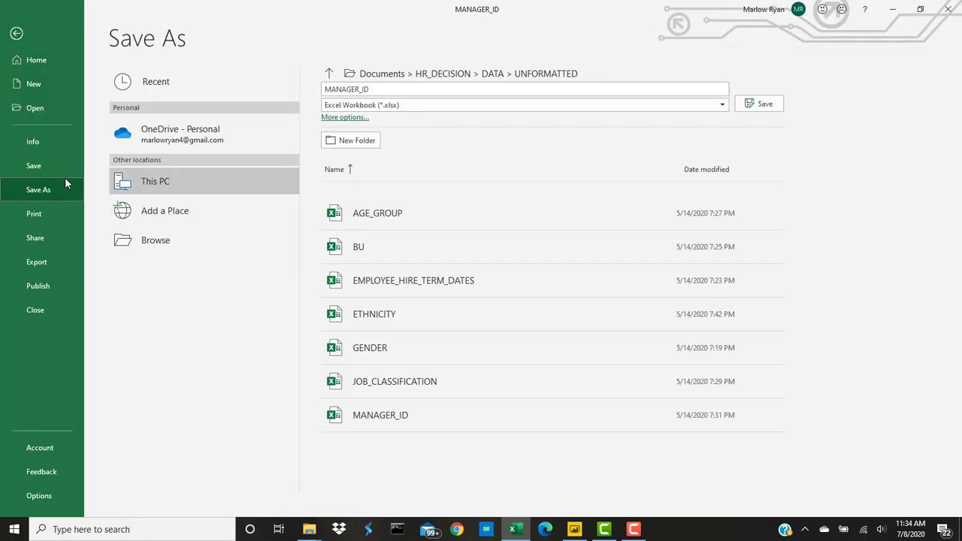
left_click(374, 79)
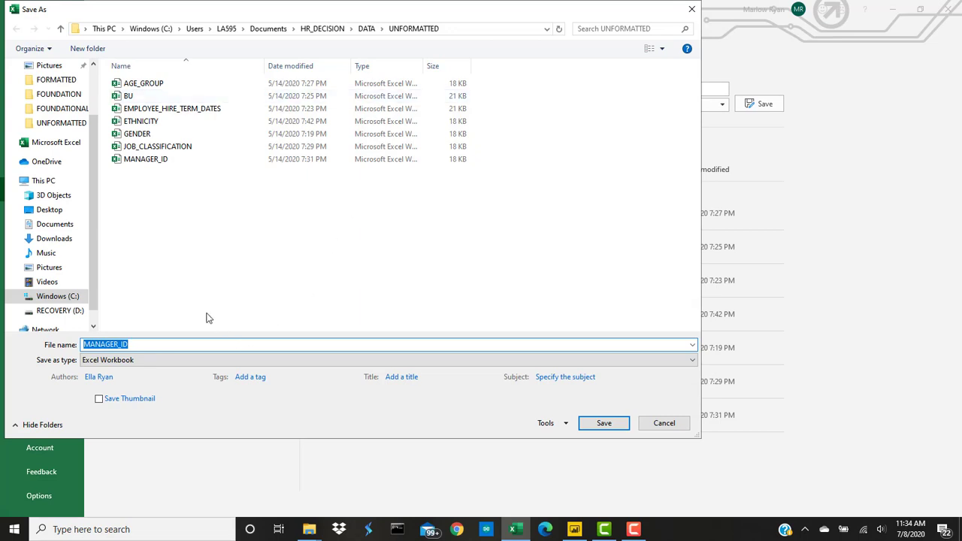
left_click(366, 29)
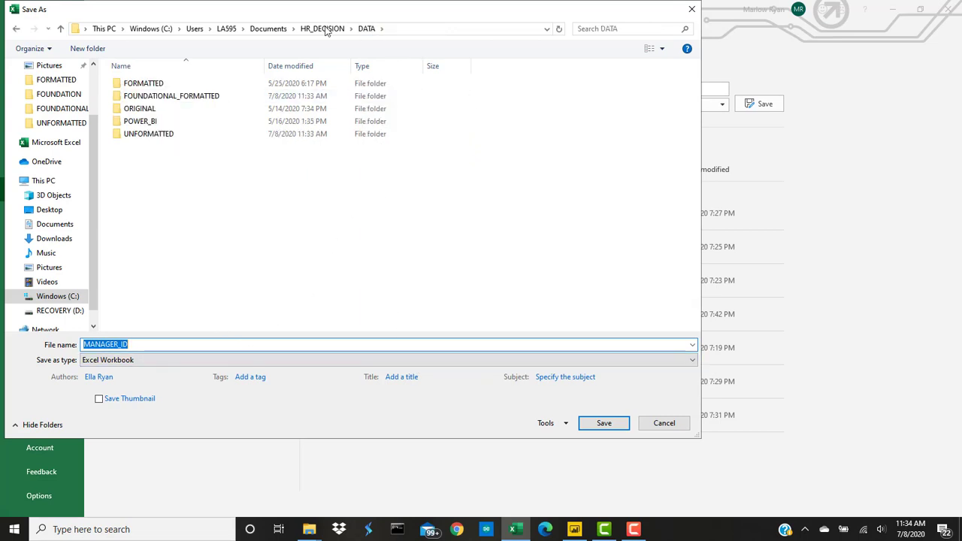
double_click(188, 95)
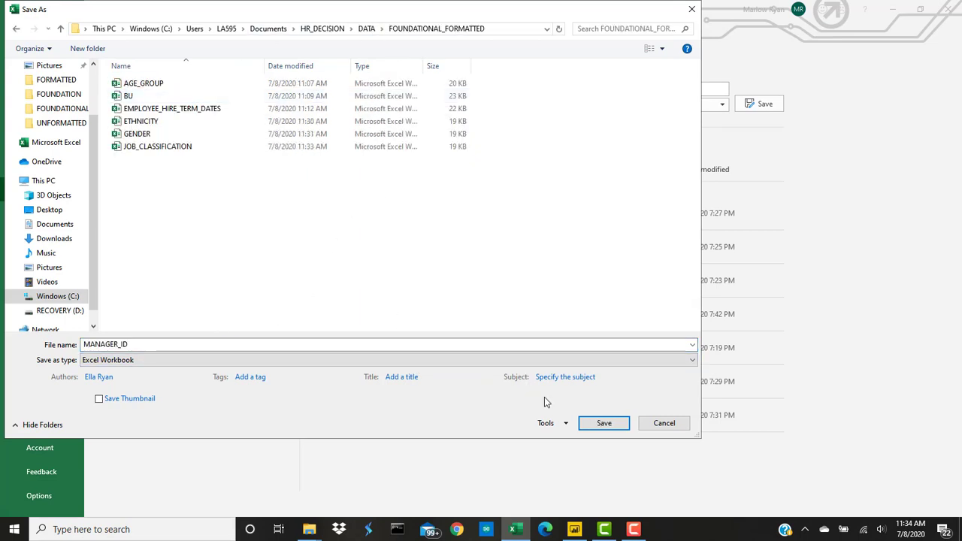
left_click(603, 423)
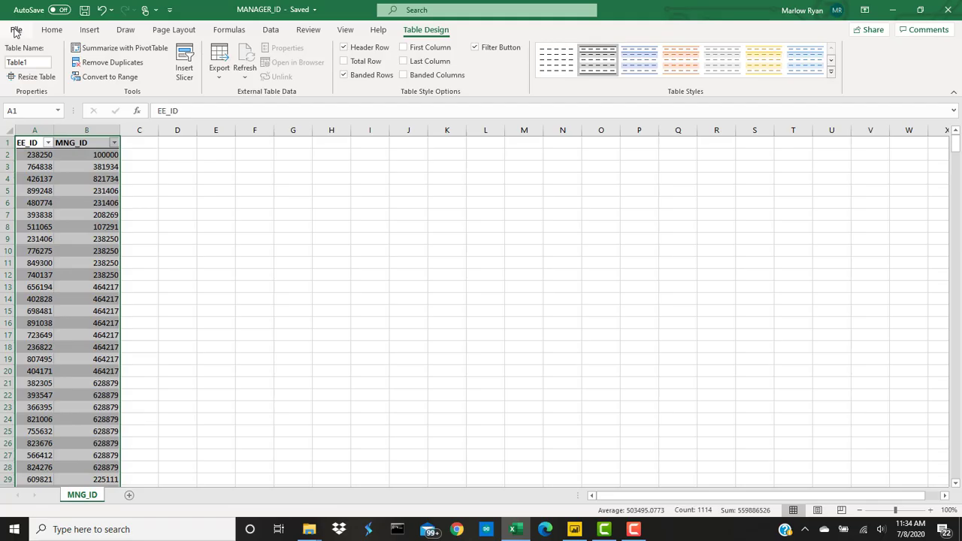
Step: Close the MANAGER_ID workbook and deselect its file in File Explorer
left_click(16, 30)
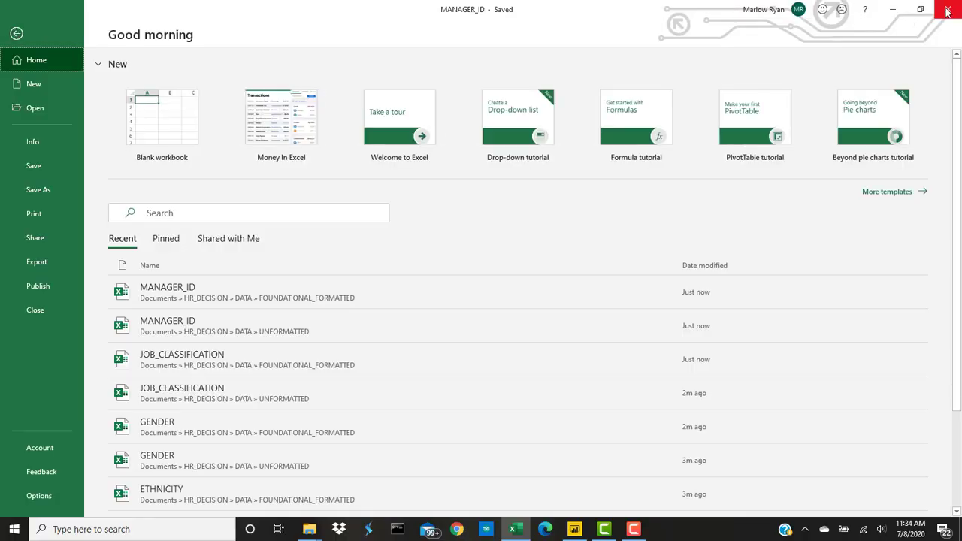
left_click(948, 10)
left_click(334, 332)
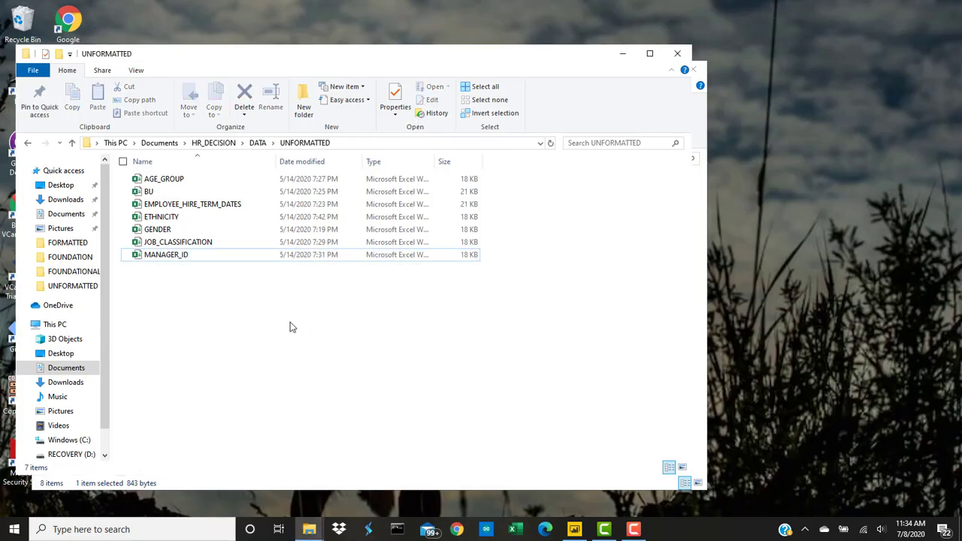